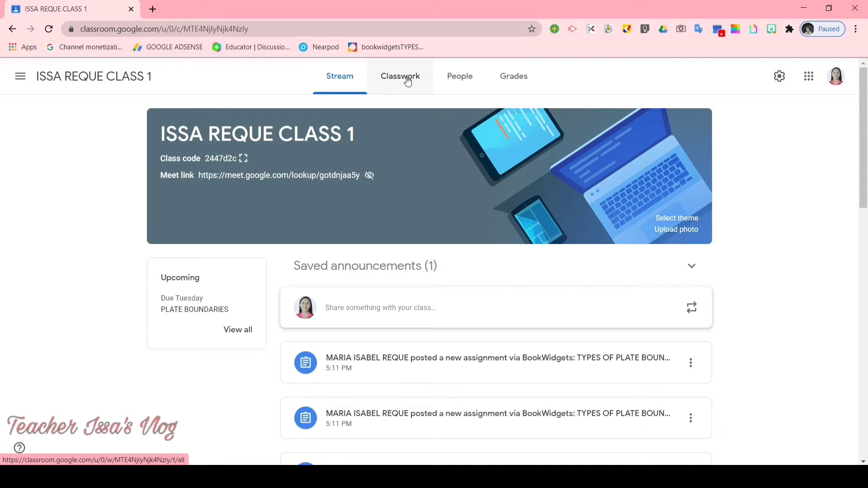
Step: Start a new assignment in the class's classwork and dismiss the rubric tip
click(409, 81)
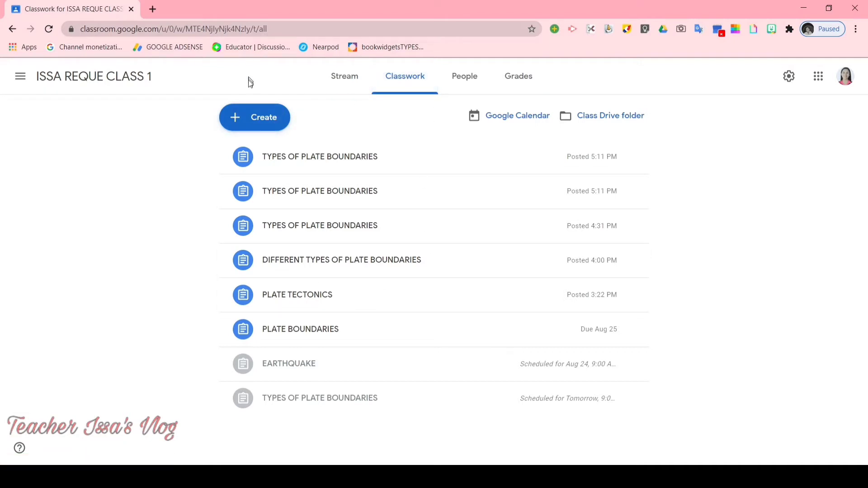
click(251, 119)
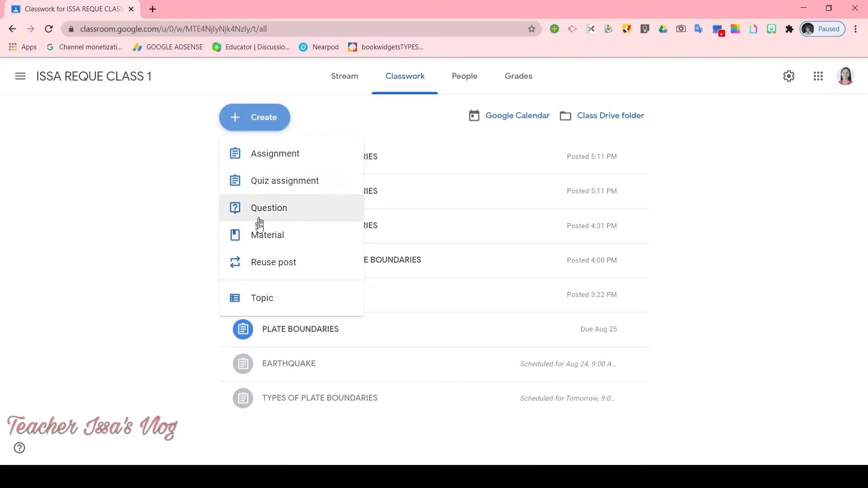
click(278, 159)
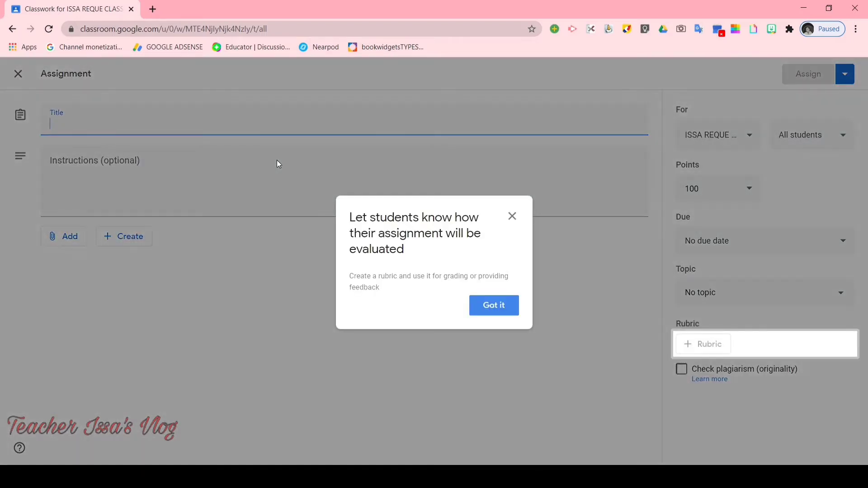
click(508, 216)
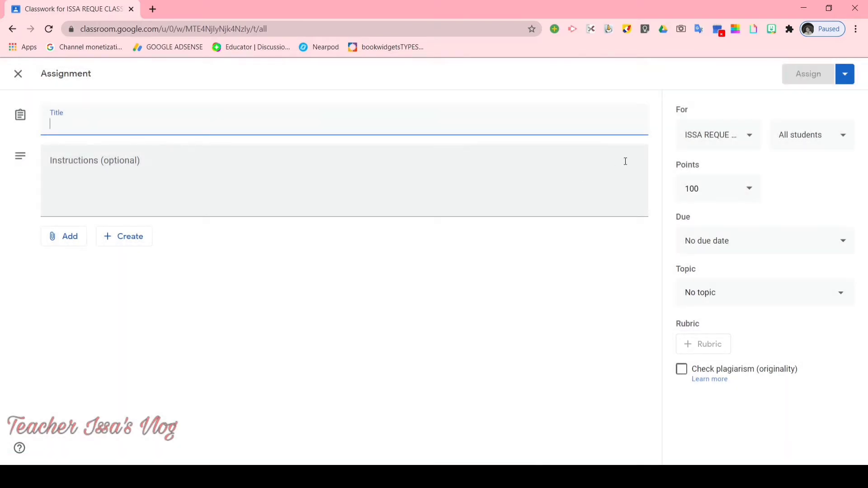
Step: Title the assignment TYPES OF PLATE BOUNDARIES, correcting the misspelled first word
text(TYEP)
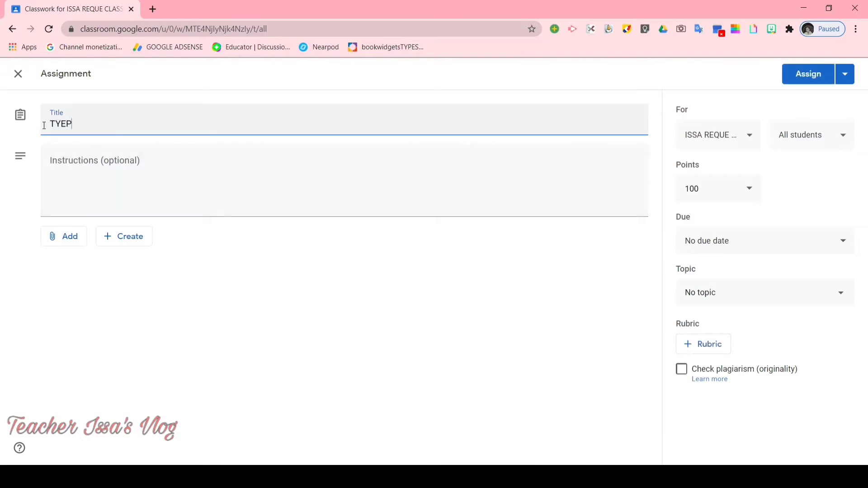
text(S OF PLATE BOUN)
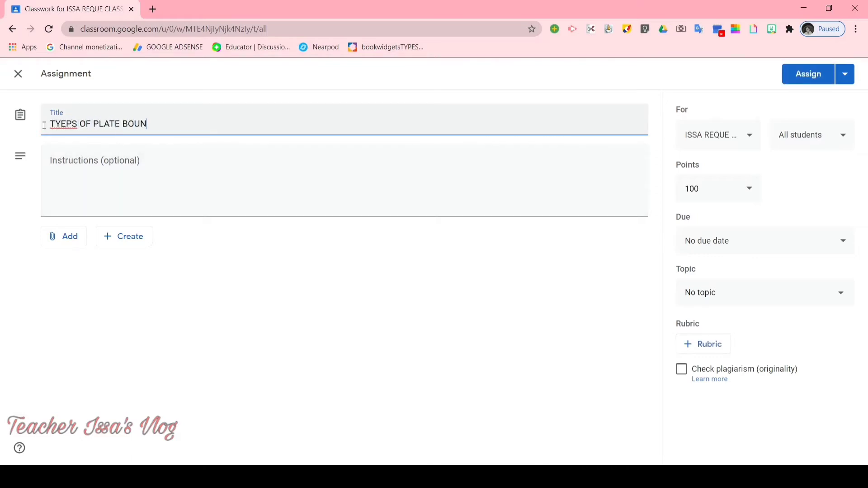
text(DARIES)
right_click(71, 127)
click(89, 135)
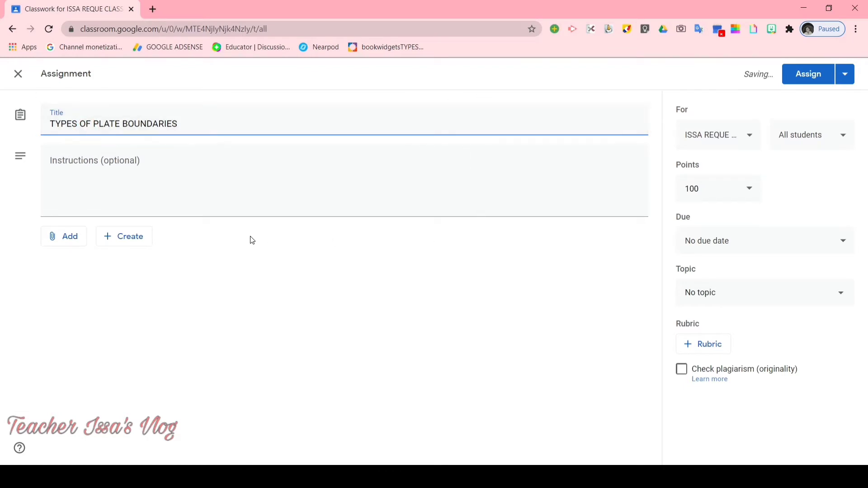
click(143, 163)
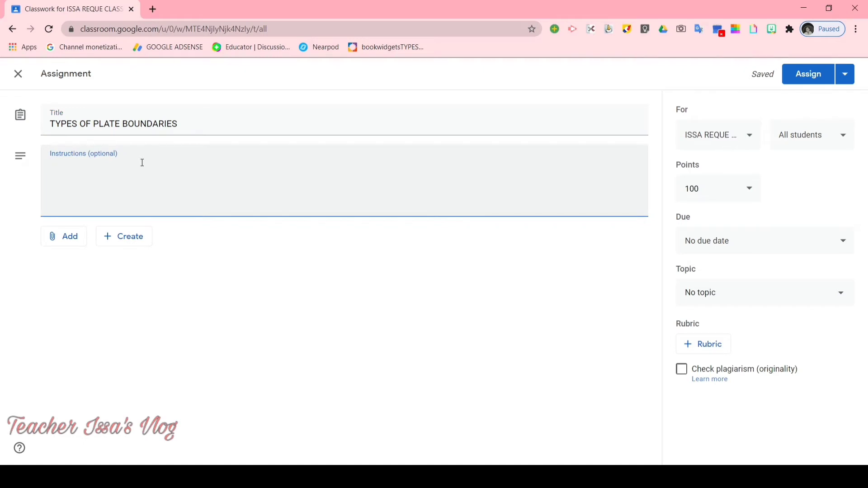
Step: Attach the DESCRIBE EACH TYPE OF PLATE BOUNDARIES Jamboard from Google Drive and set it to make a copy for each student
click(68, 249)
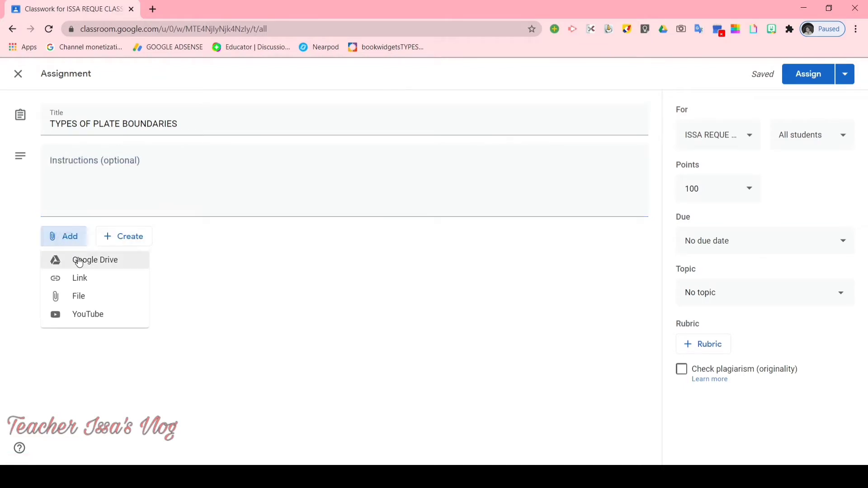
click(80, 262)
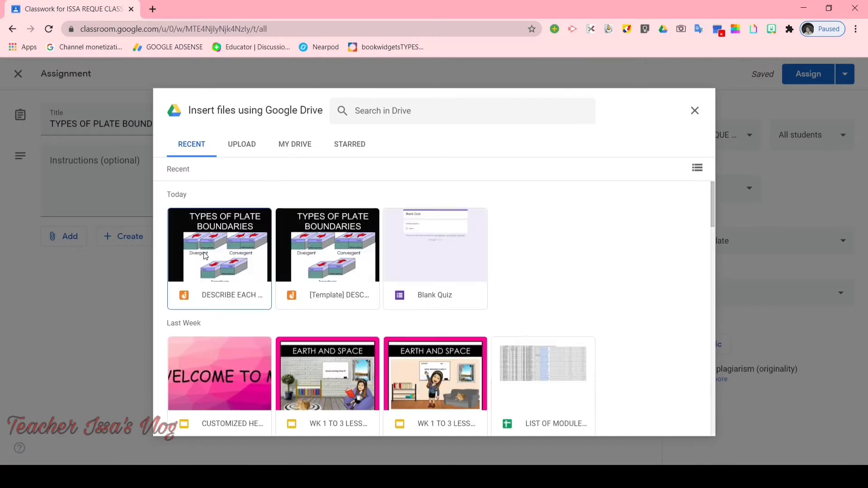
click(237, 266)
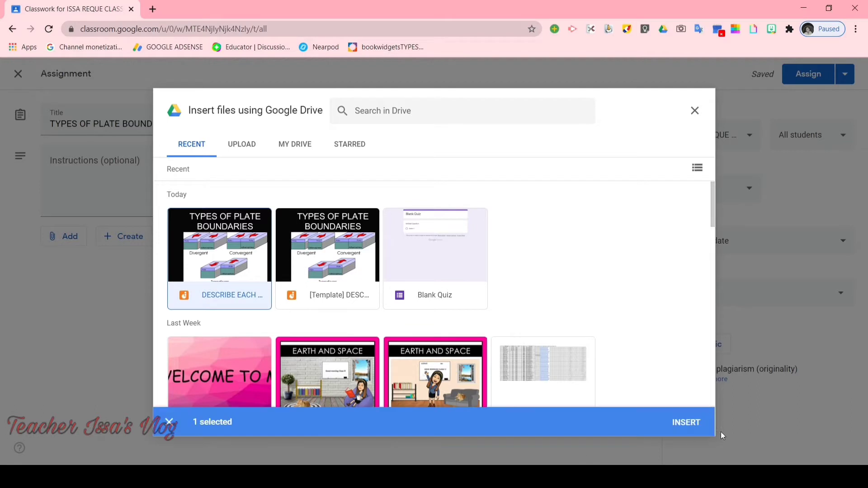
click(686, 432)
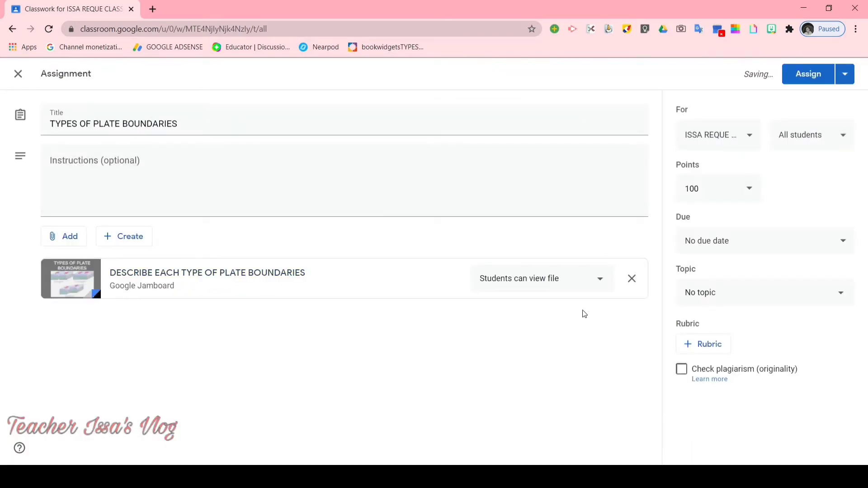
click(539, 288)
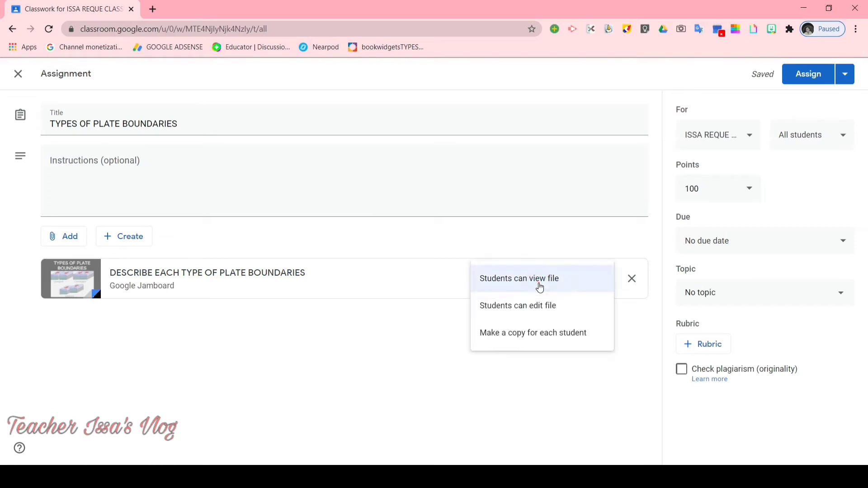
click(542, 337)
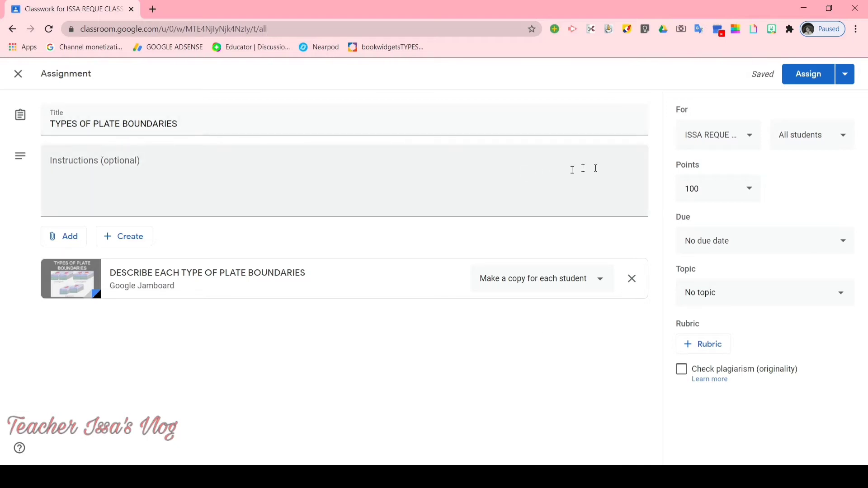
Step: Set the assignment's due date to Aug 28, 2020 at 5:00 PM
click(743, 196)
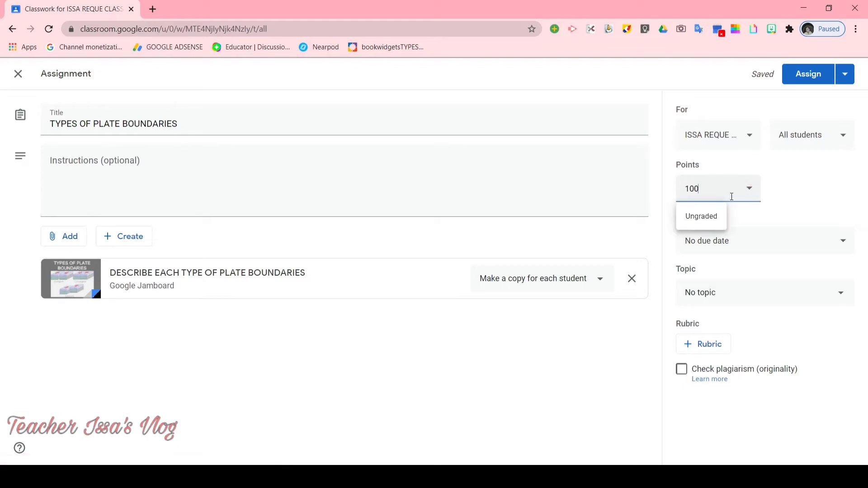
click(811, 199)
click(807, 244)
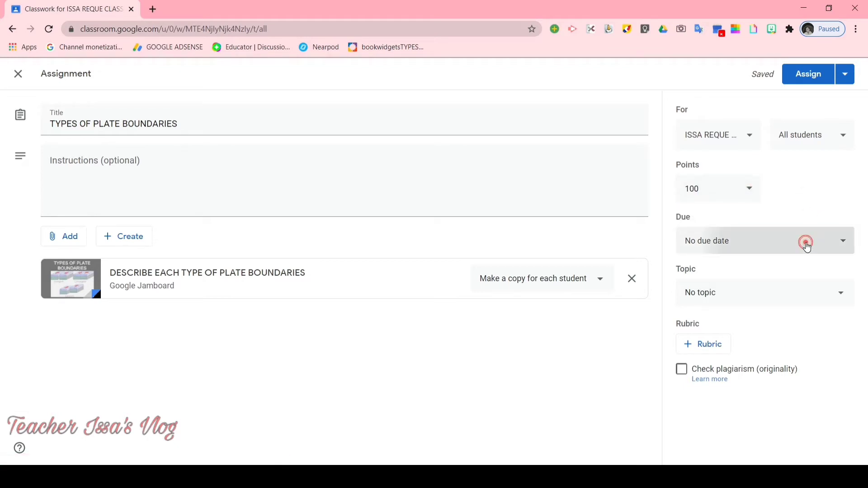
click(793, 290)
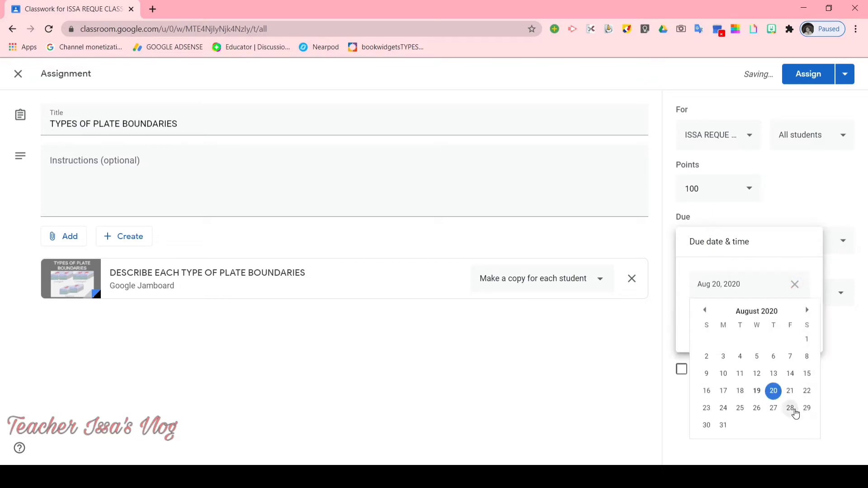
click(792, 409)
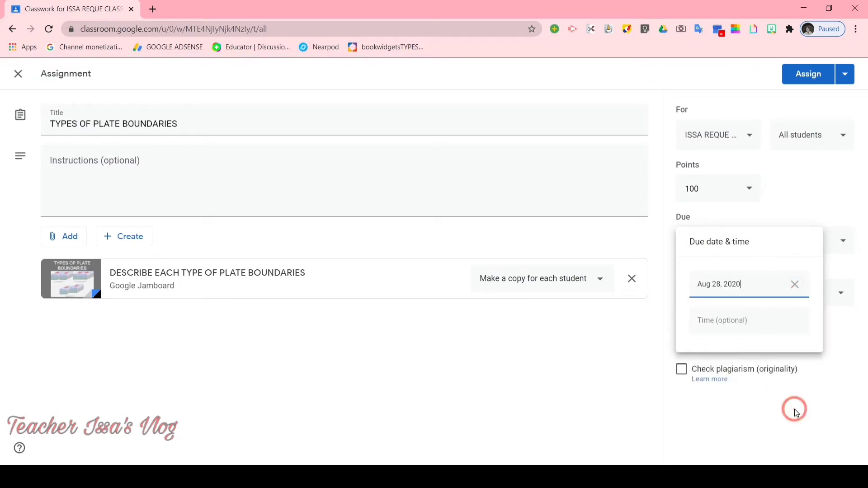
click(777, 331)
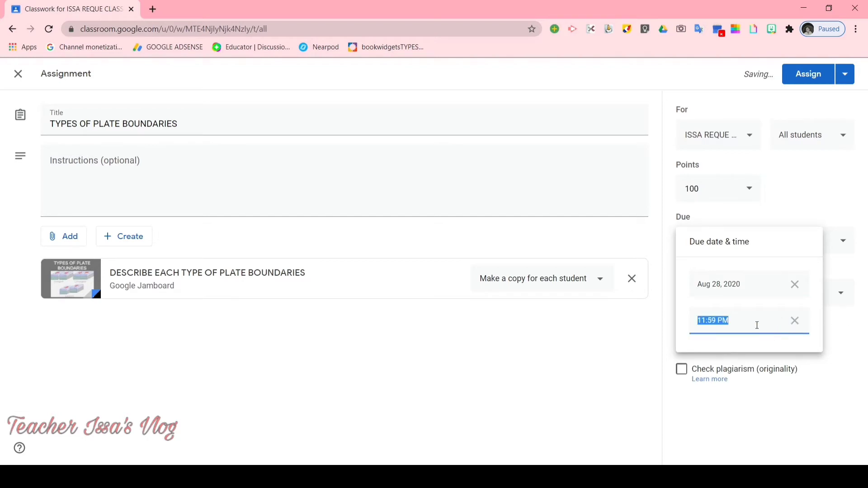
text(0)
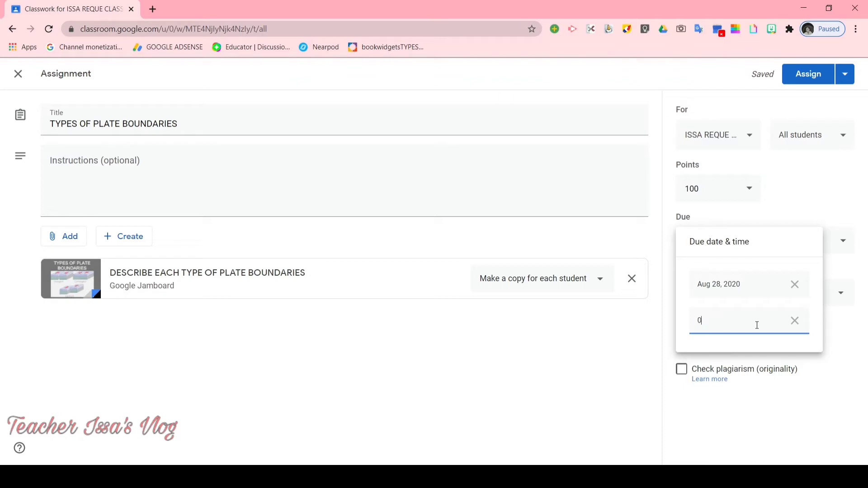
text(5:00 PM)
click(850, 353)
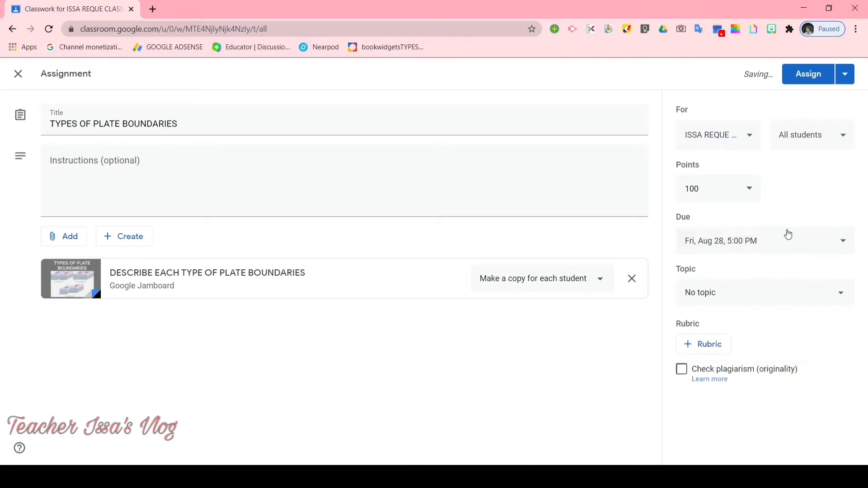
Step: Review the assignment's topic options and the list of students who receive it
click(774, 304)
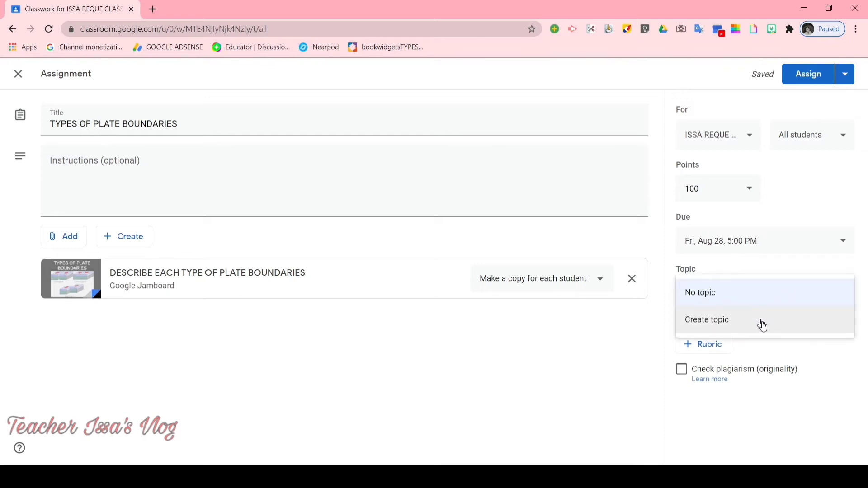
click(774, 348)
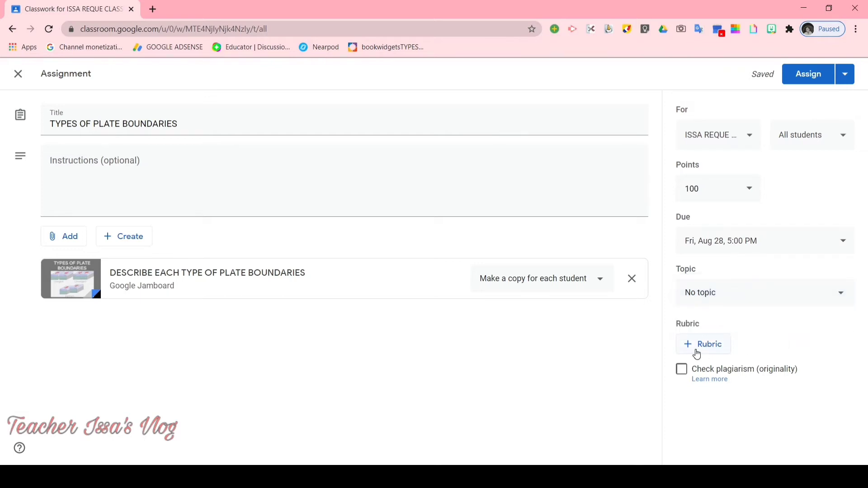
click(810, 147)
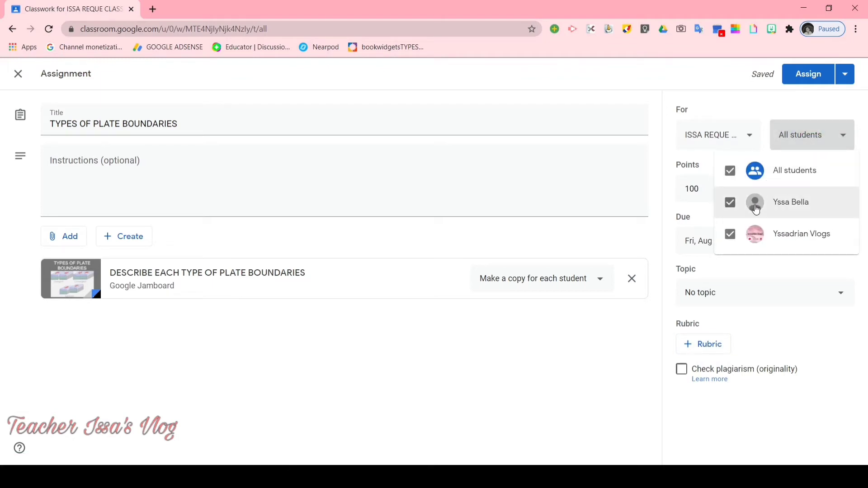
click(806, 162)
click(807, 163)
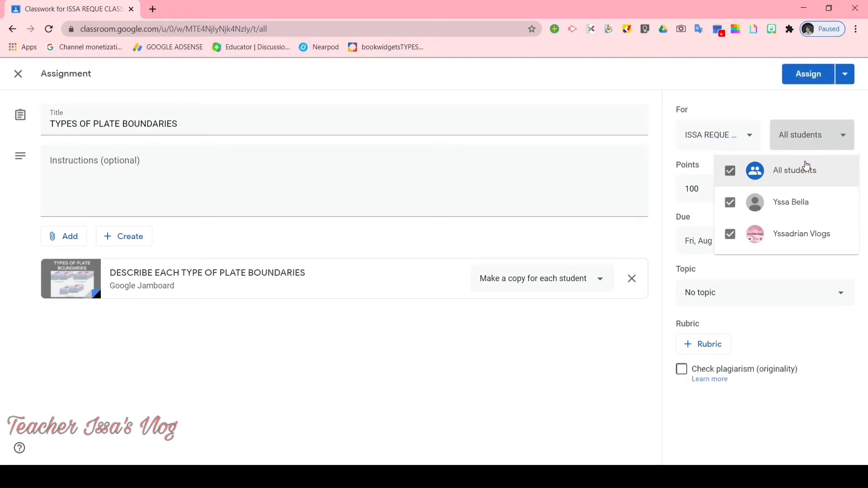
click(860, 100)
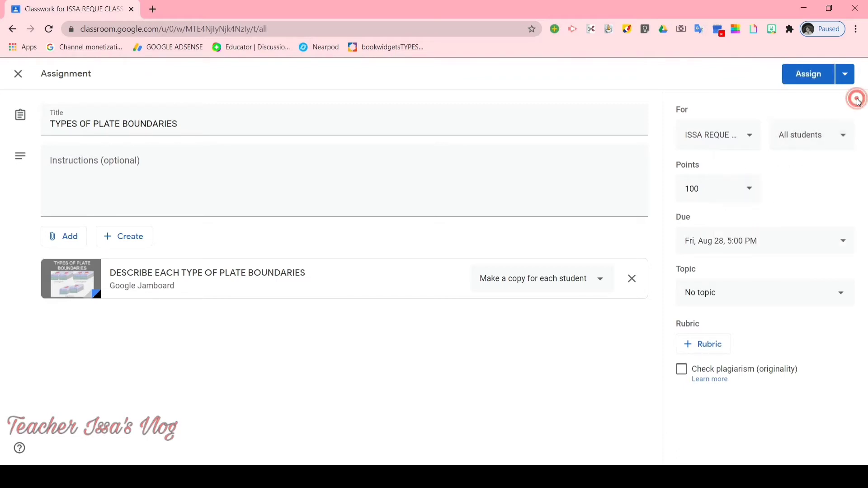
Step: Schedule the assignment for Aug 24, 2020 at 9:00 AM and check it in the classwork list
click(845, 74)
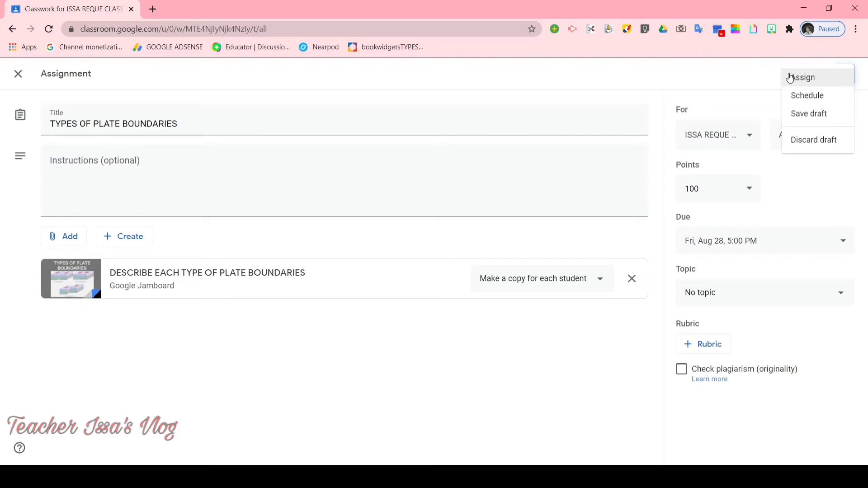
click(815, 92)
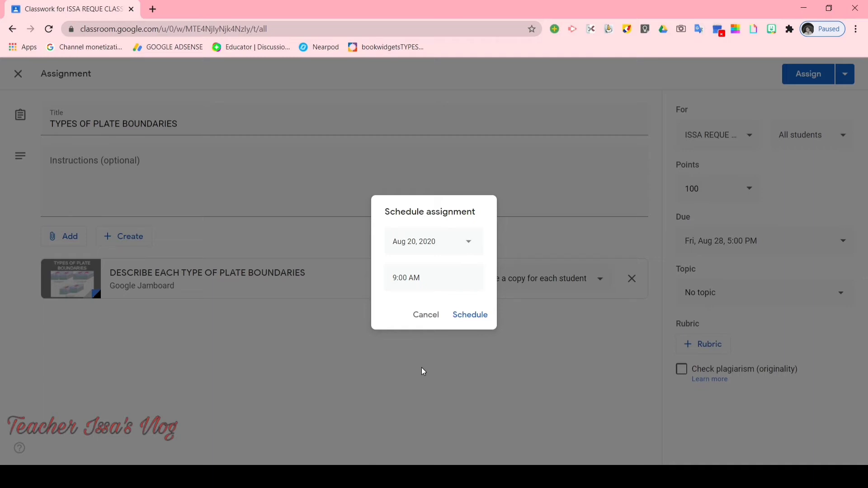
click(461, 252)
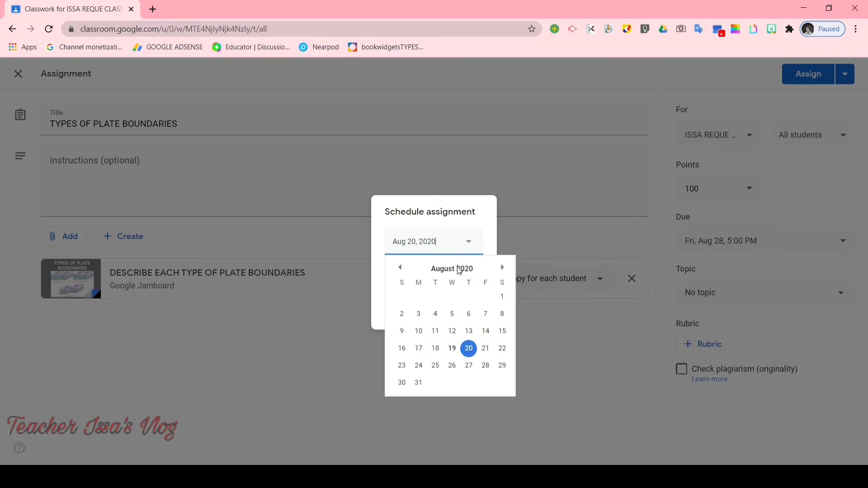
click(419, 366)
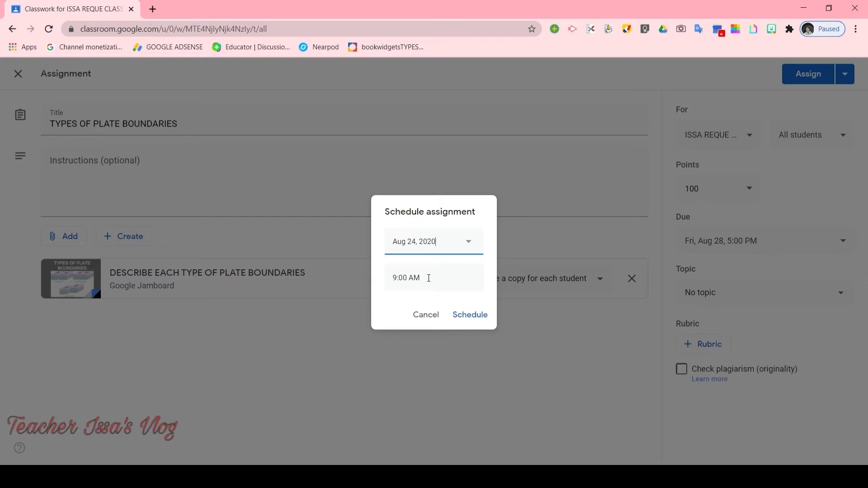
click(465, 316)
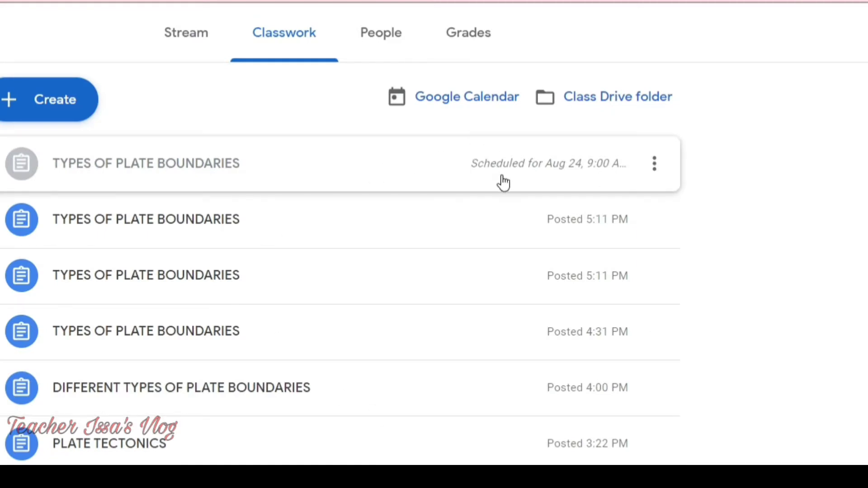
scroll(716, 178, down, 1)
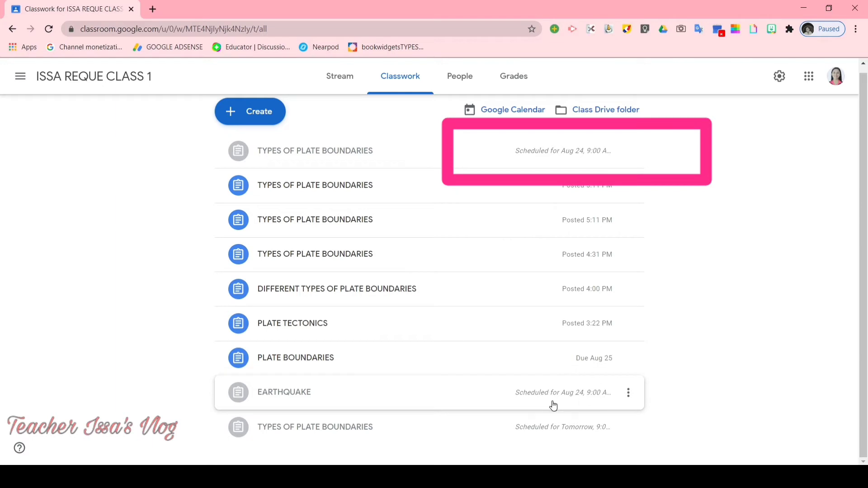
scroll(1, 344, up, 1)
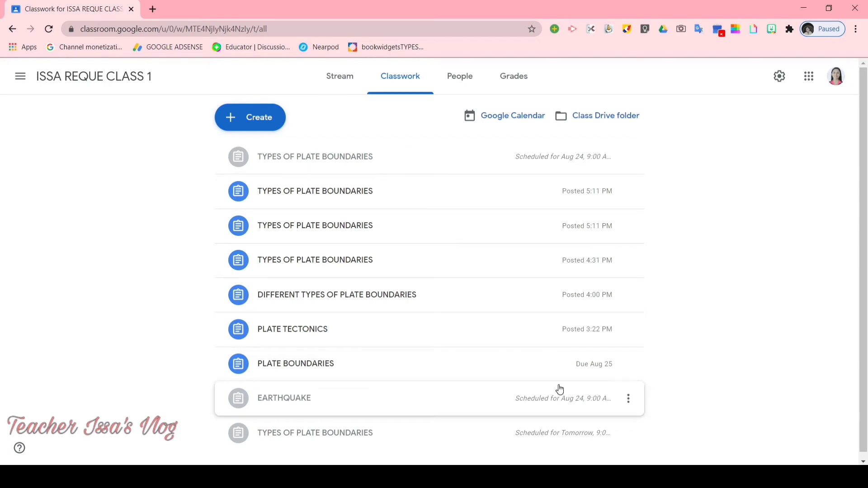
Step: Load chrome.google.com in a new browser tab and open the Chrome Web Store's extensions page from there
key(ctrl+t)
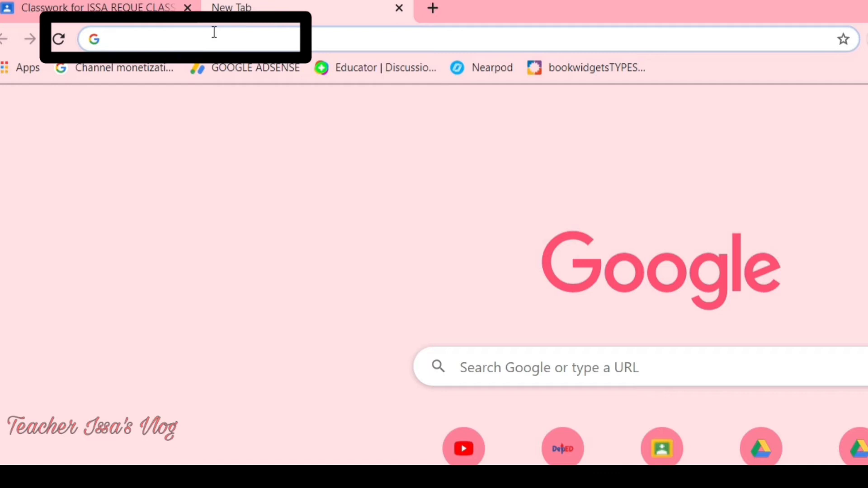
key(Caps_Lock)
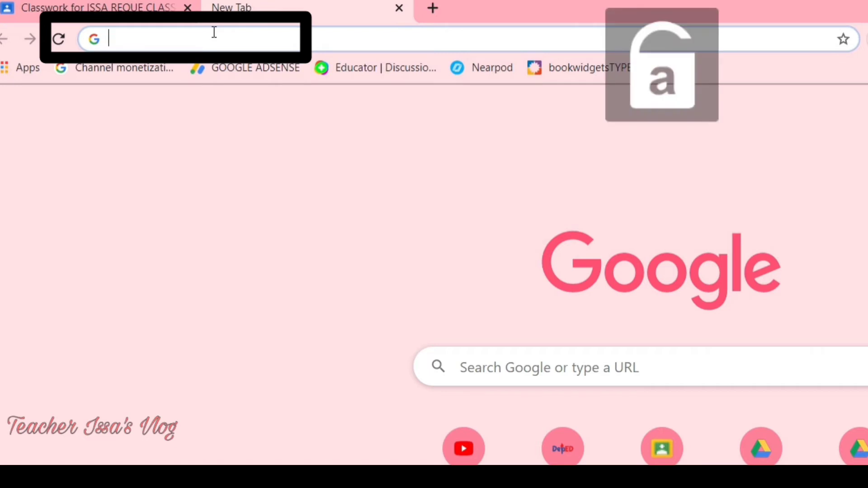
text(chrome.google.com)
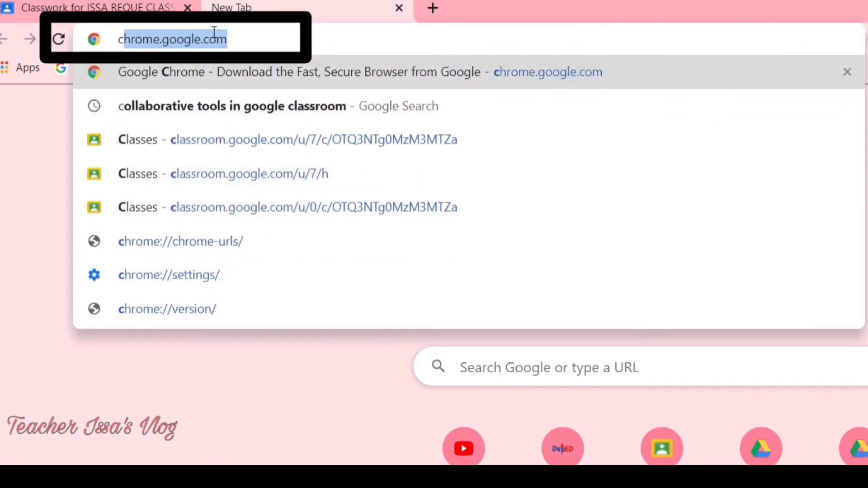
click(242, 38)
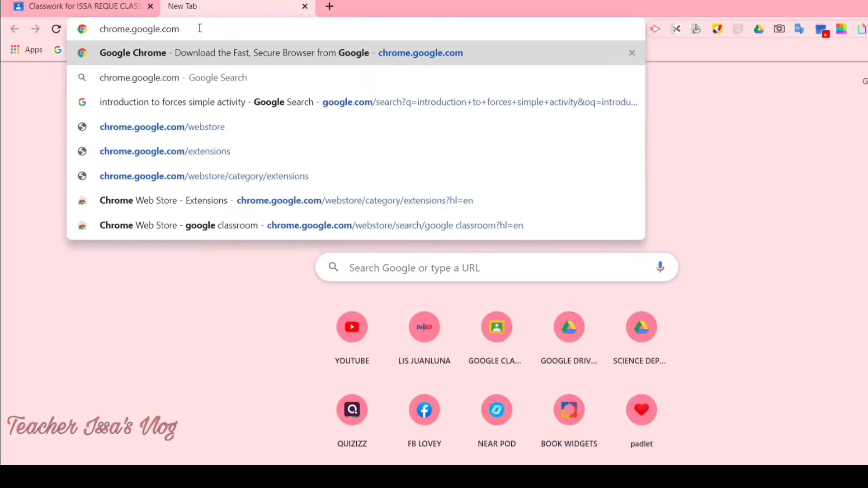
key(Return)
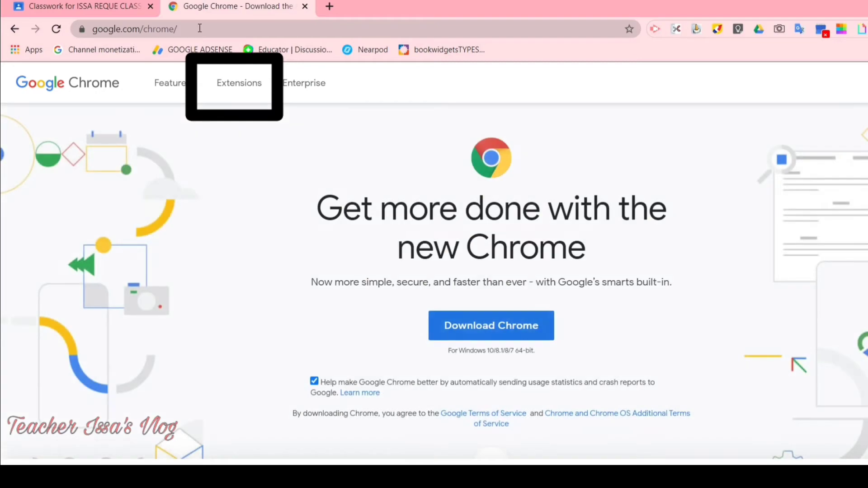
click(239, 85)
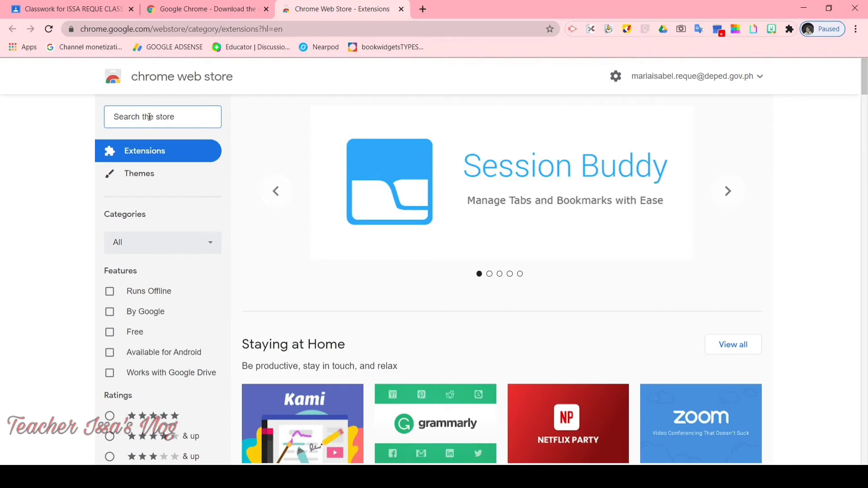
Step: Search the Chrome Web Store for "google classroom" and show the full list of matching extensions
text(googlr)
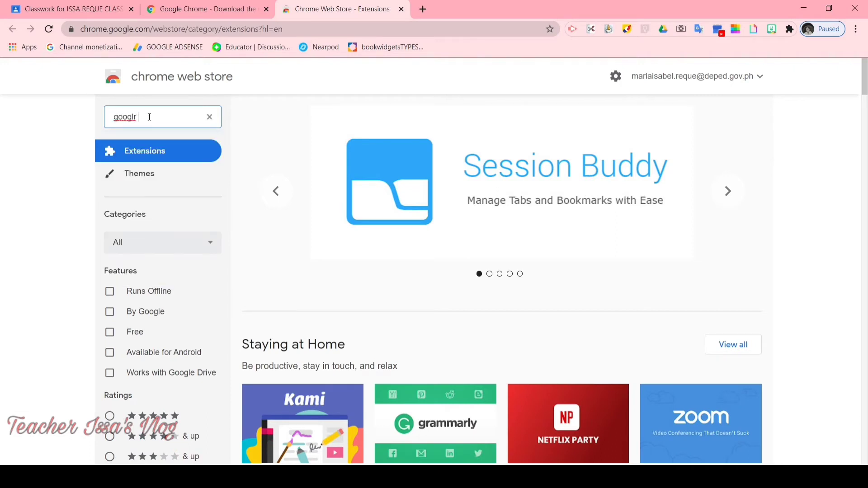
key(BackSpace)
text(e )
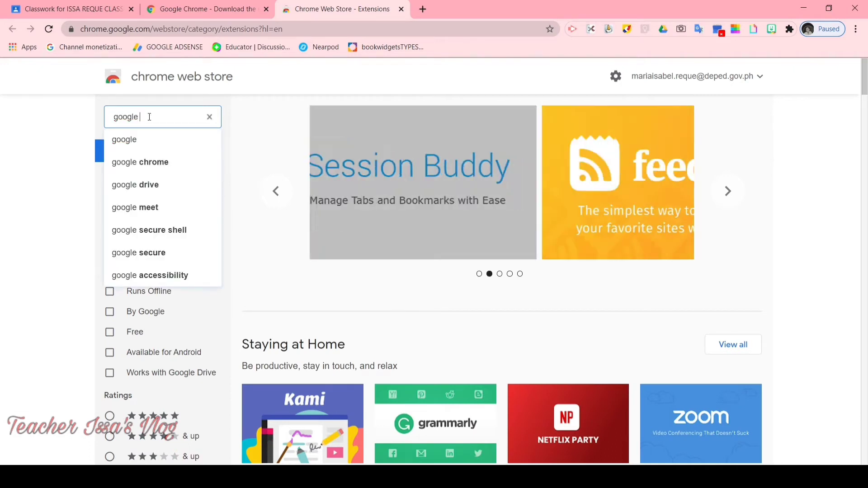
text(classroom)
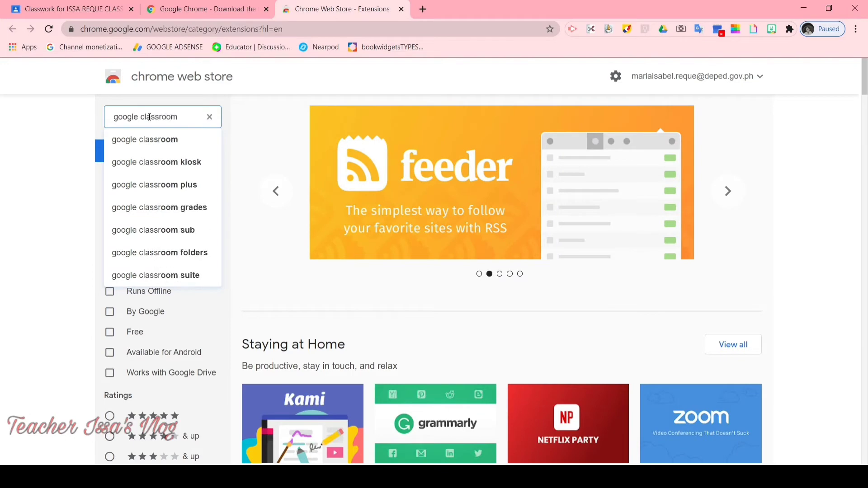
key(Return)
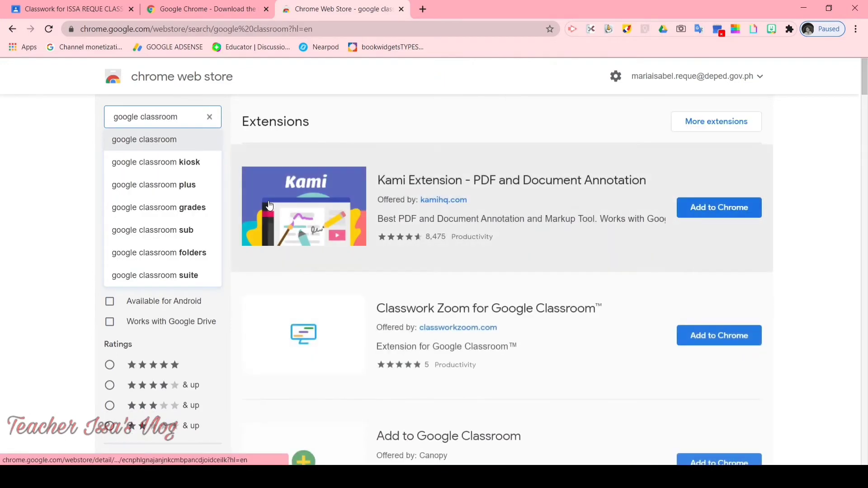
click(690, 131)
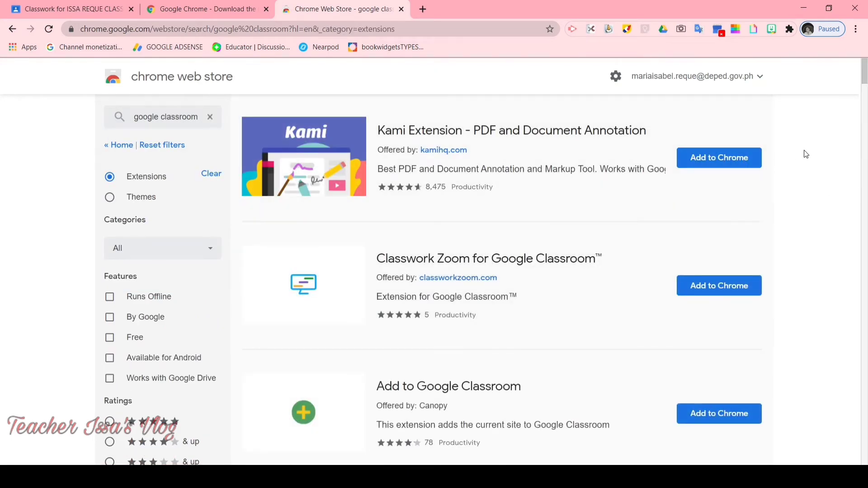
Step: Install the Add to Google Classroom extension offered by Canopy and dismiss the installation notice
scroll(864, 73, down, 2)
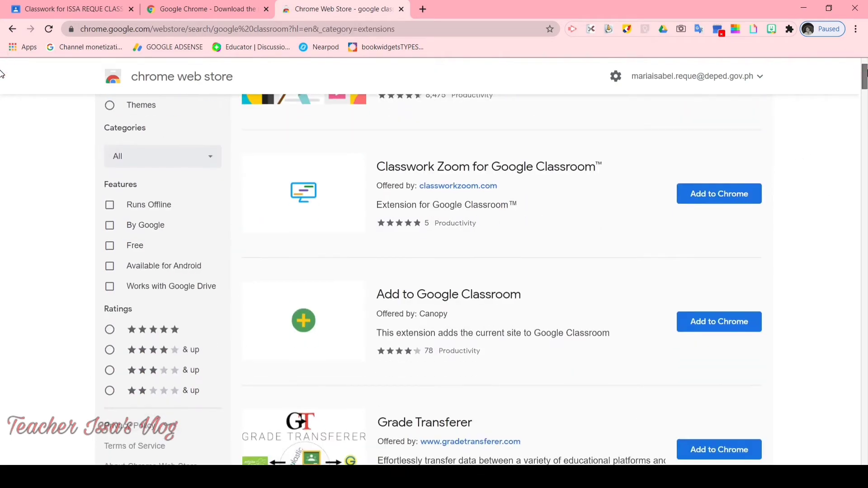
scroll(864, 73, up, 2)
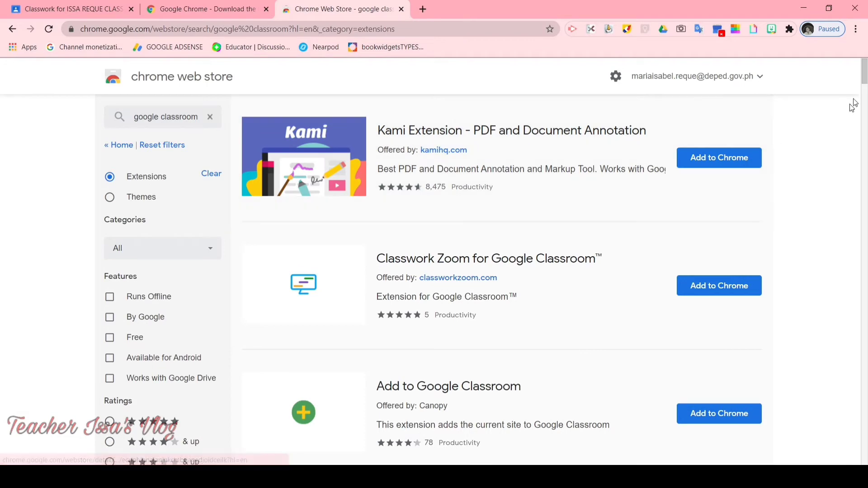
scroll(2, 77, down, 4)
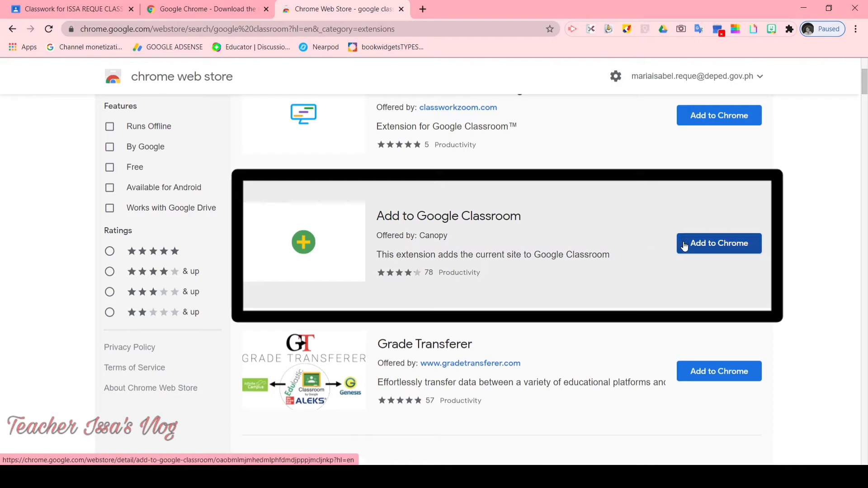
click(685, 246)
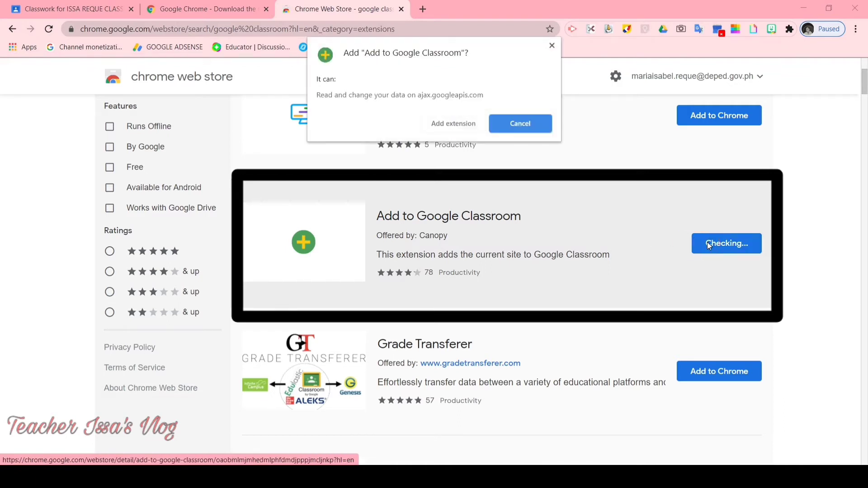
click(435, 127)
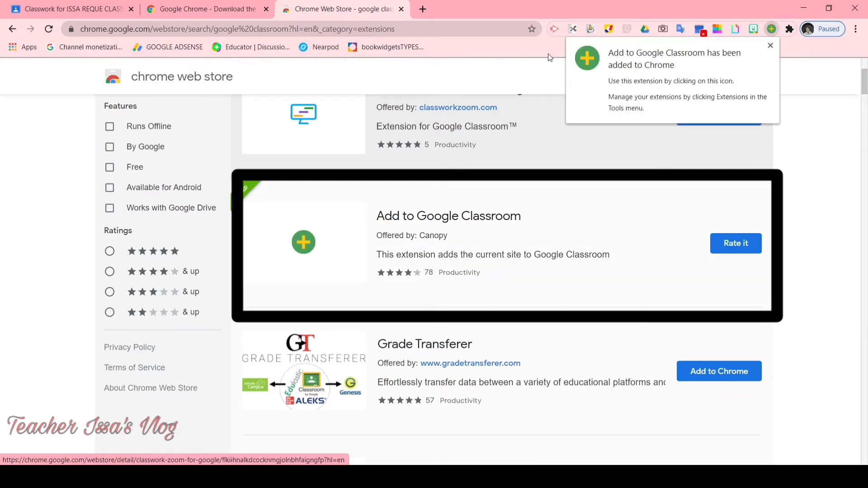
click(767, 43)
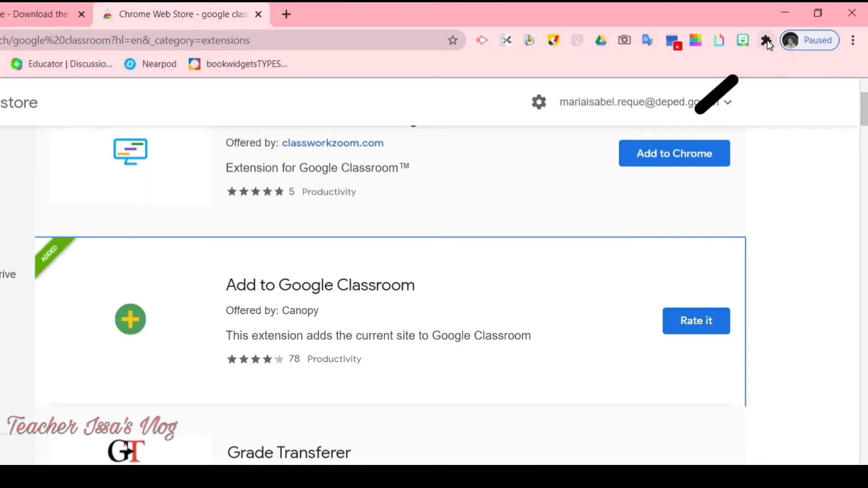
Step: Pin the Add to Google Classroom extension and place it ahead of all the other pinned extensions
click(767, 42)
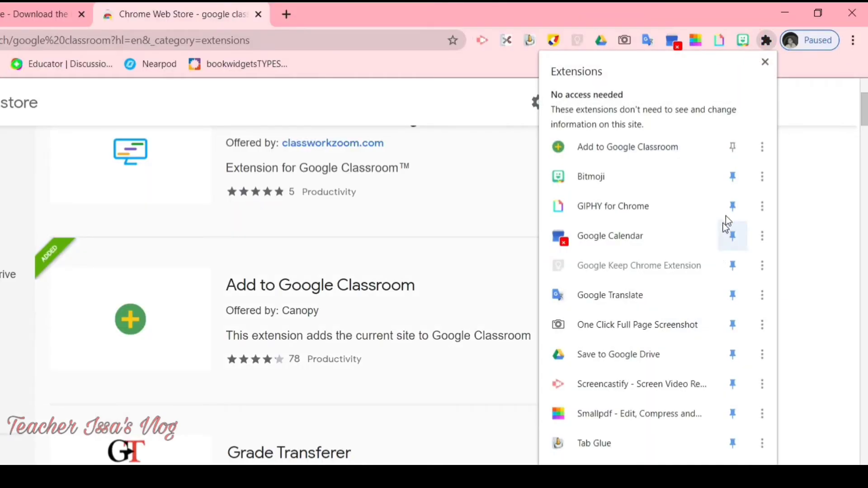
click(734, 151)
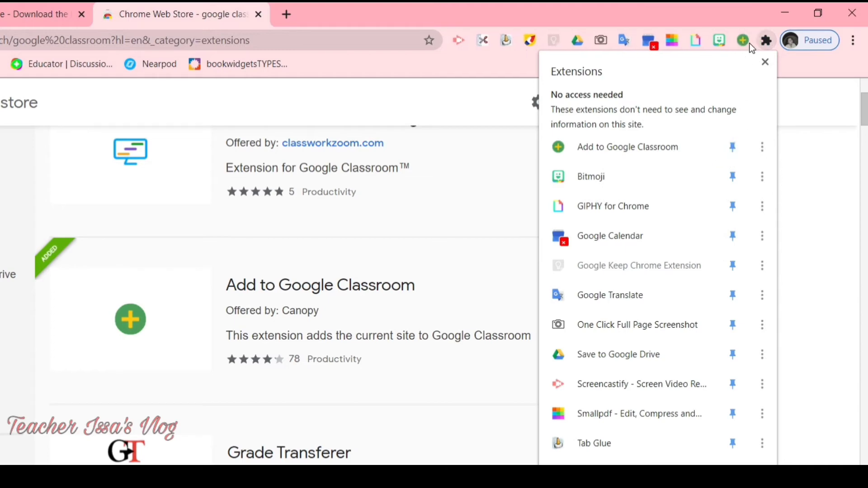
click(736, 148)
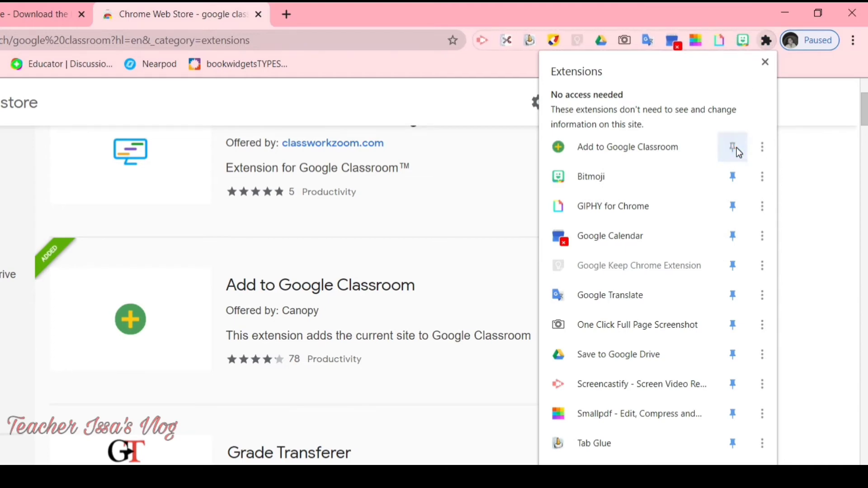
click(737, 147)
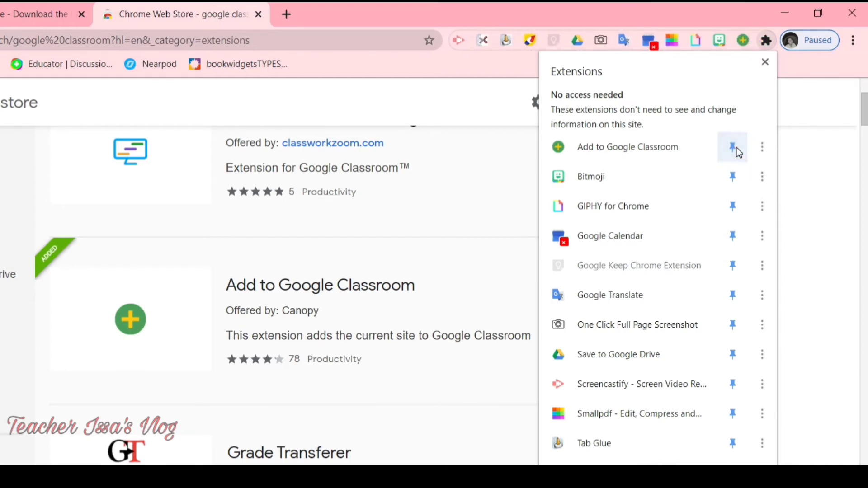
click(802, 150)
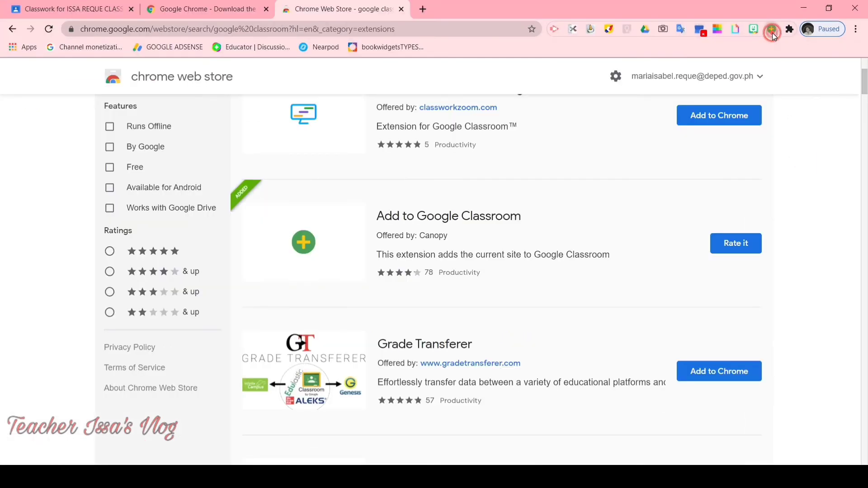
drag(744, 44, 539, 43)
drag(617, 31, 555, 32)
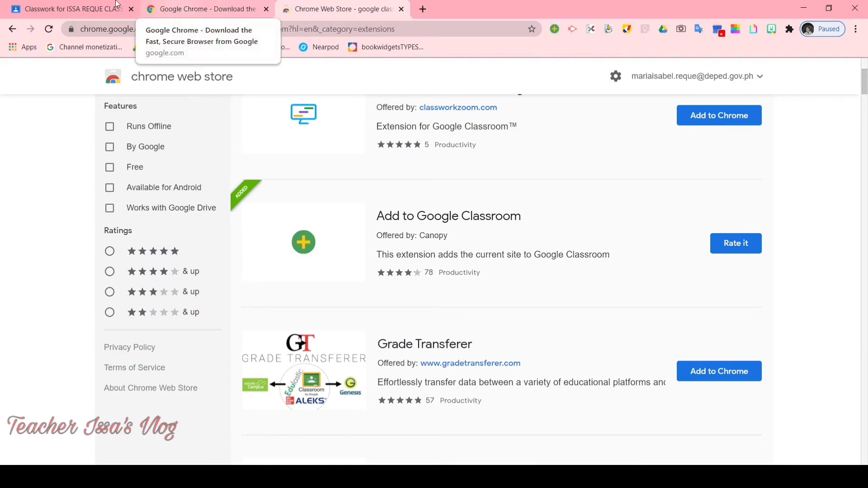
Step: Return to the Classroom classwork page, and open the padlet about the different types of plate boundaries in a new browser tab
click(203, 9)
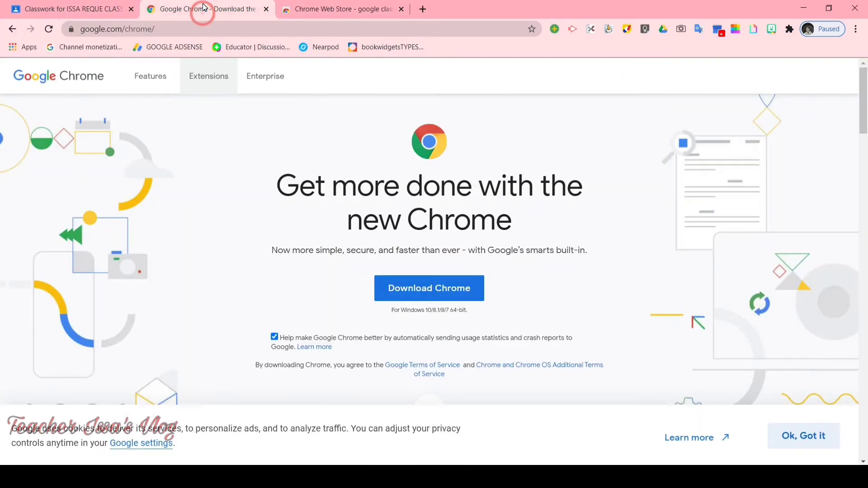
click(75, 10)
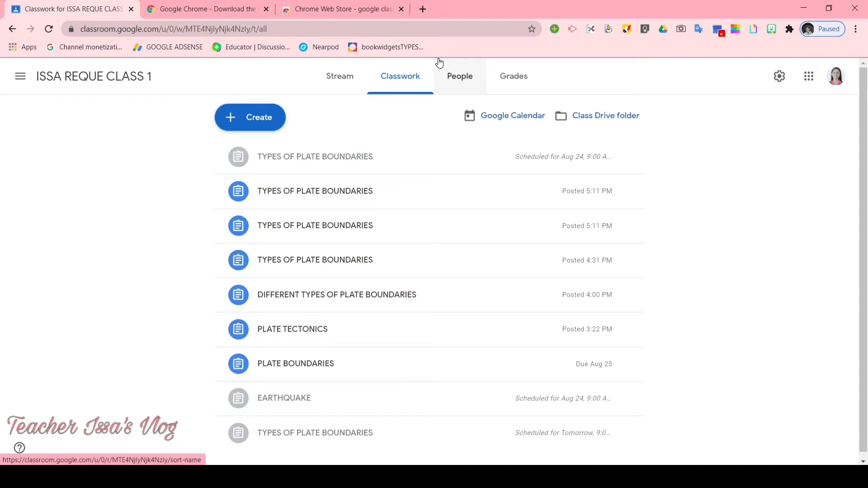
click(416, 14)
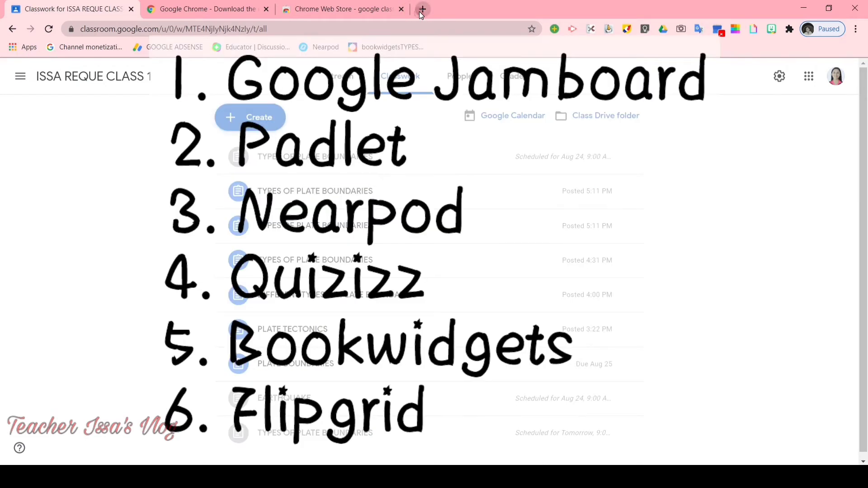
click(421, 12)
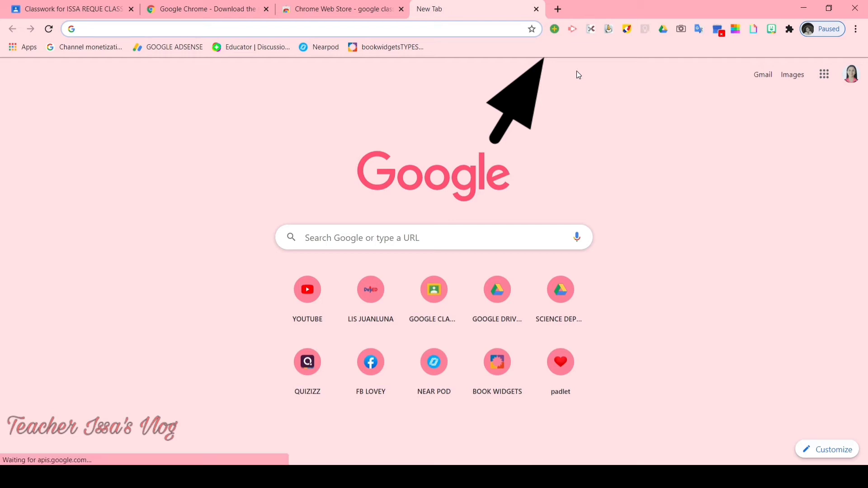
click(568, 365)
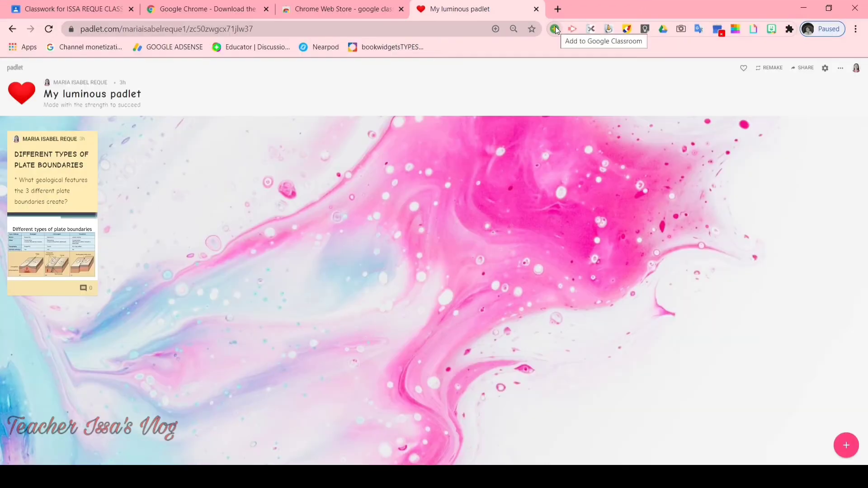
Step: Share the open padlet to Google Classroom with the extension, choosing the teacher's Class 1 as the receiving class
click(556, 29)
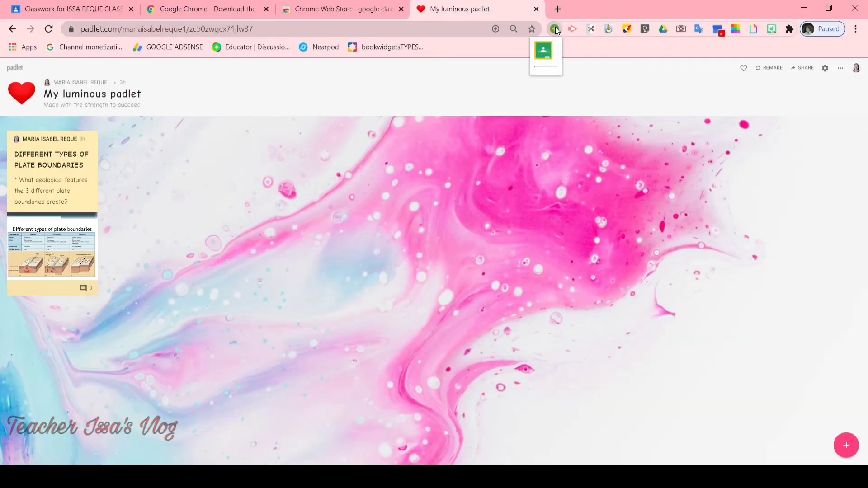
click(543, 50)
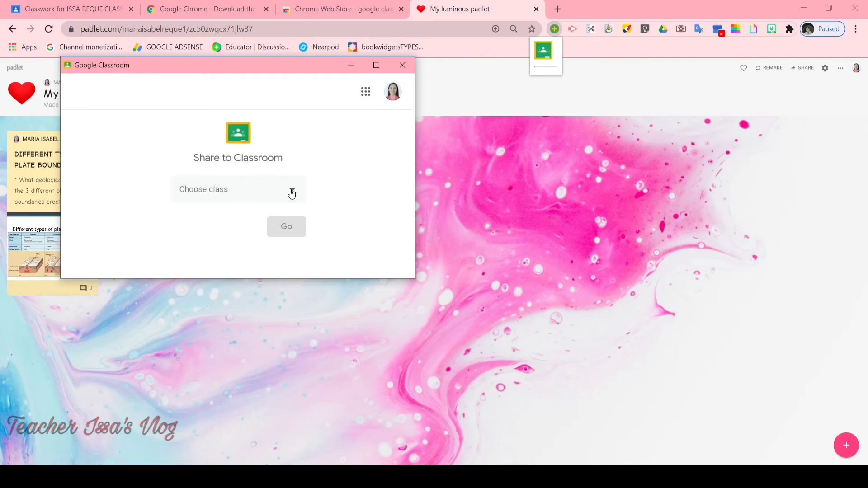
click(292, 193)
drag(304, 140, 298, 246)
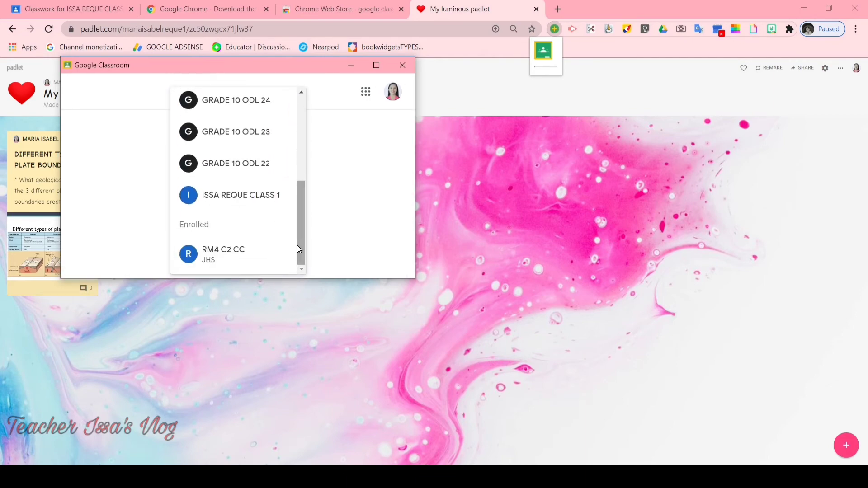
click(266, 195)
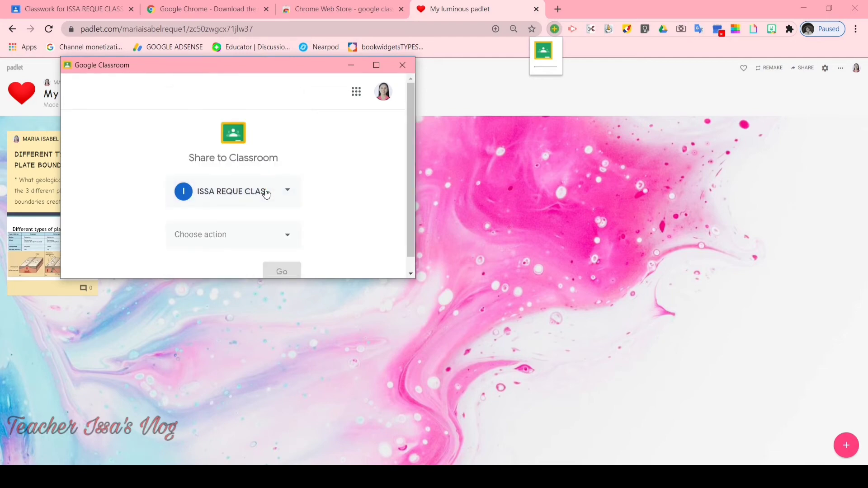
Step: Choose Make an announcement as the sharing action, start the announcement, and move its window clear of the padlet's post
click(282, 231)
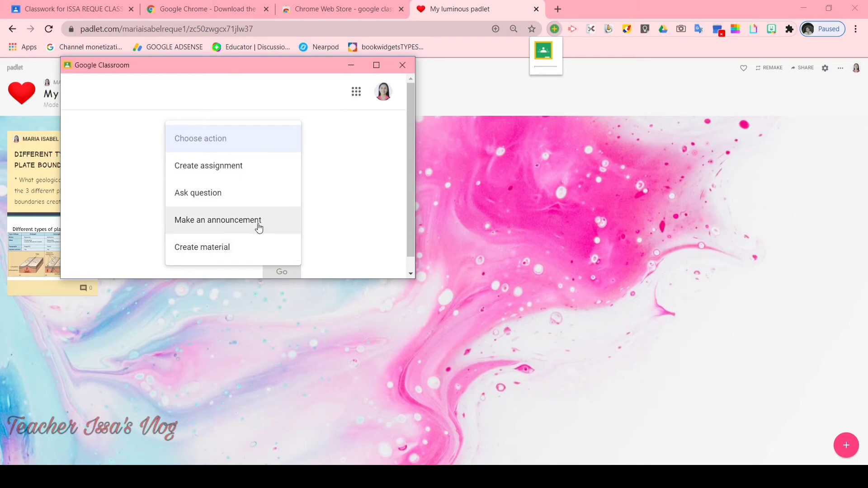
click(263, 227)
click(281, 273)
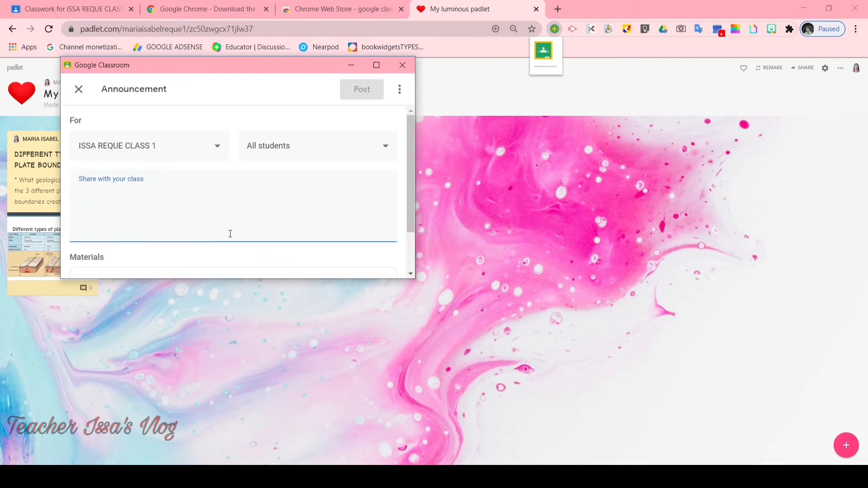
click(166, 185)
drag(183, 61, 360, 63)
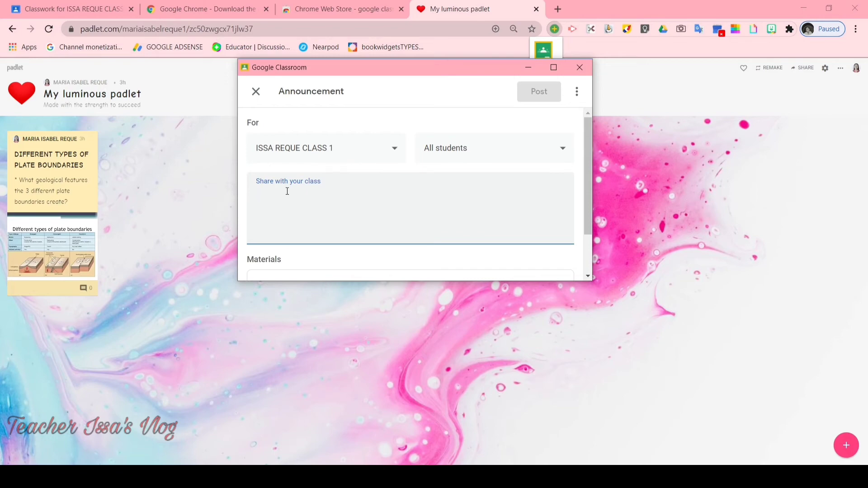
Step: Write the announcement message "Kindly accomplish this activity using Padlet Platform." and check the padlet link attached under the materials
key(Caps_Lock)
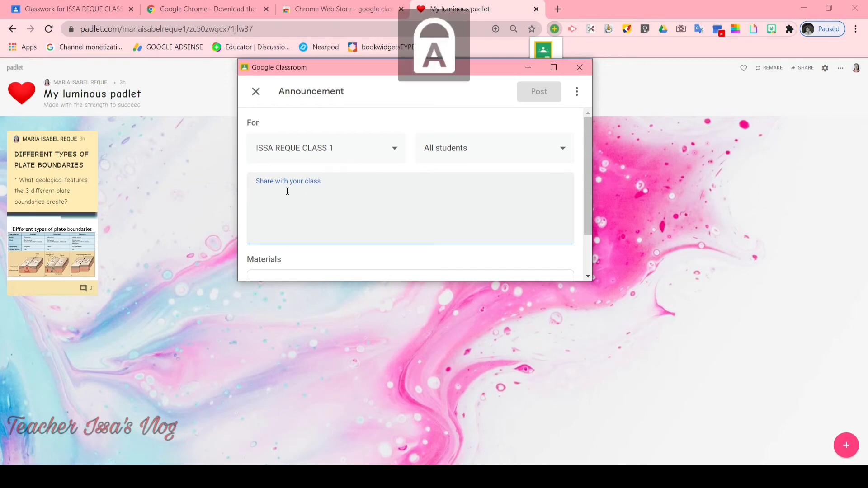
text(Kindly accomplish this)
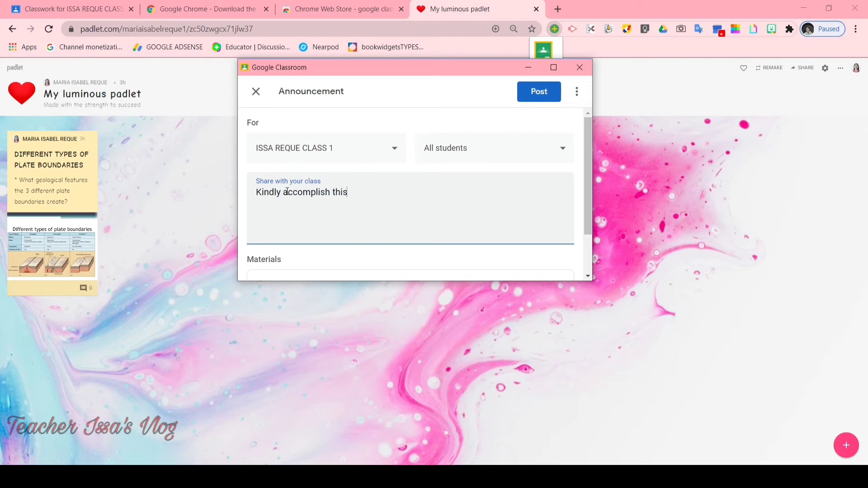
text(activity using Padlet Platform.)
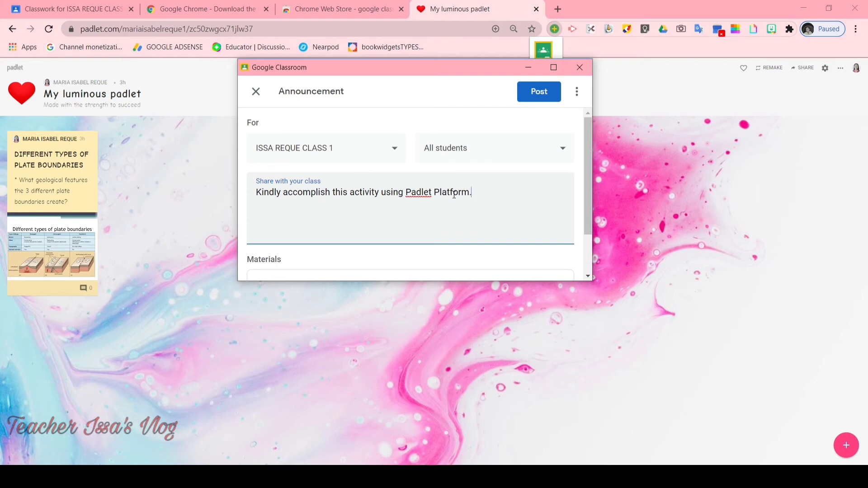
drag(590, 178, 593, 222)
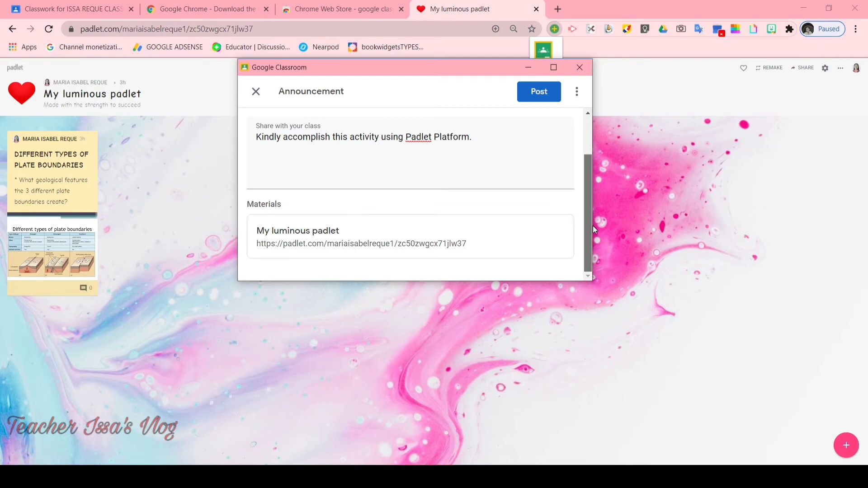
drag(593, 222, 612, 79)
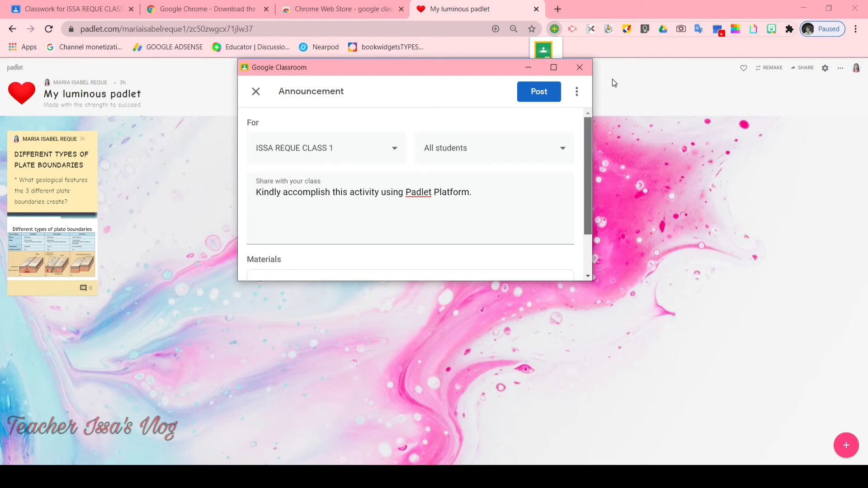
Step: Post the padlet announcement to the class immediately and view it in the class stream
click(578, 92)
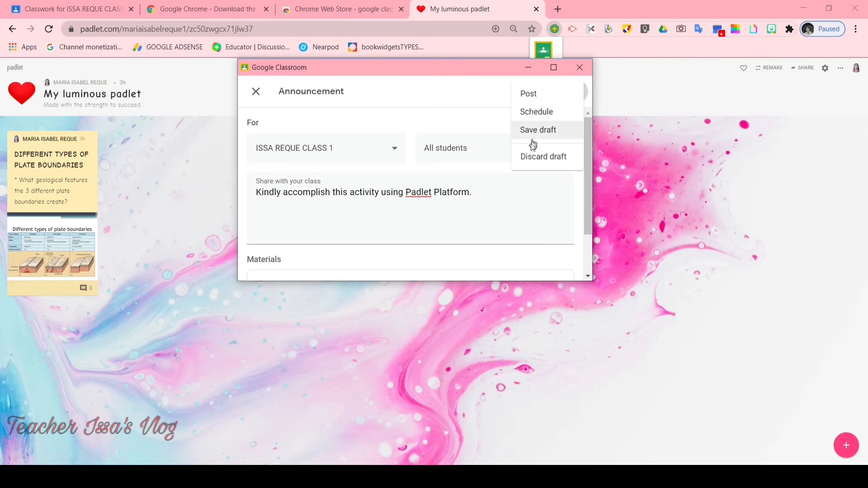
click(531, 100)
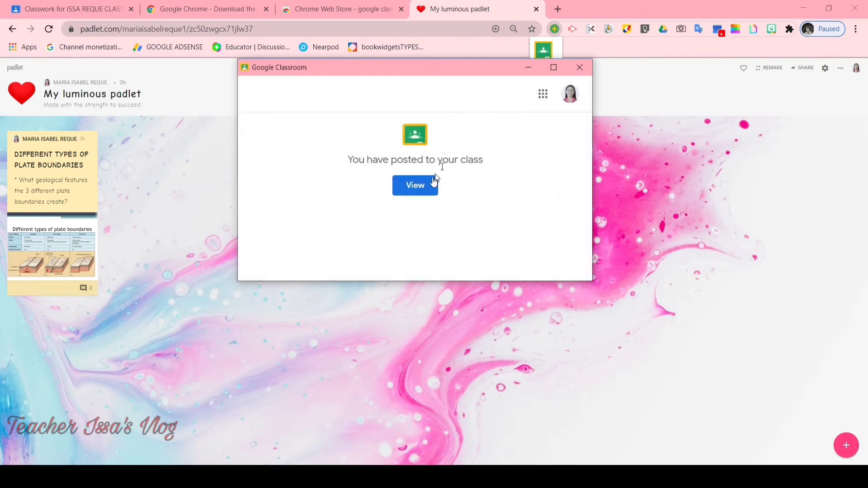
click(430, 187)
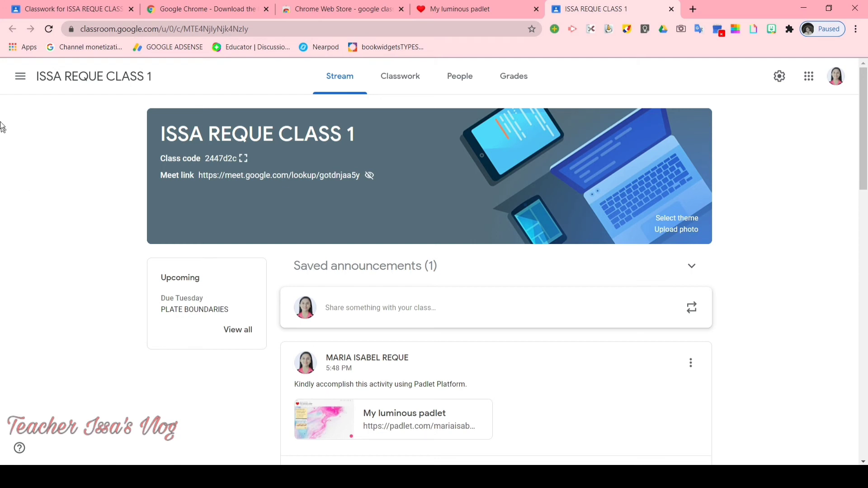
Step: Examine the Classroom calendar for the teacher's Class 1 only, browsing the coming weeks and returning to Aug 23 - Aug 29, 2020
click(20, 75)
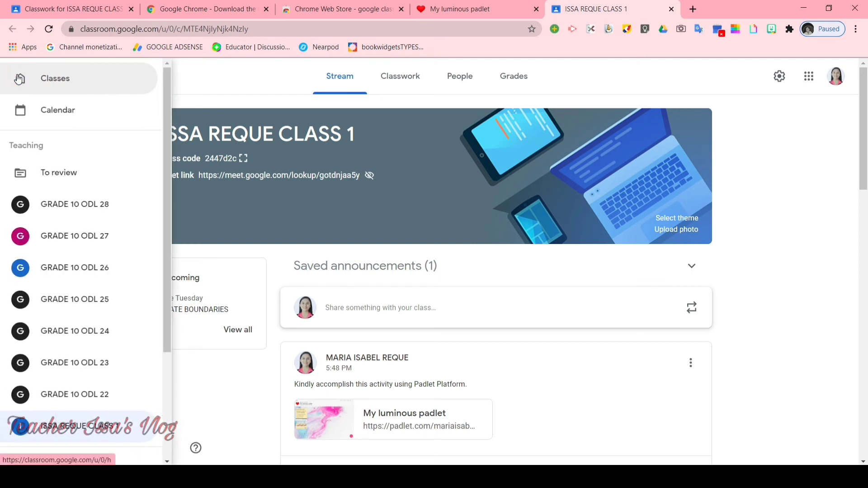
click(29, 112)
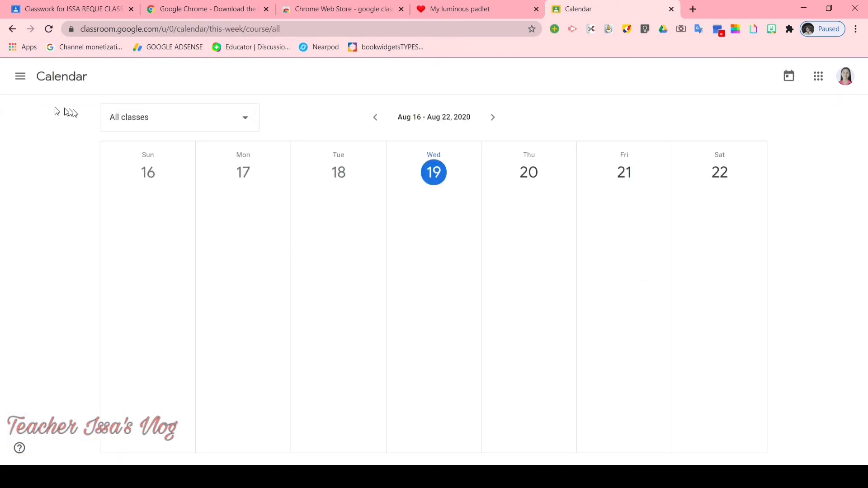
click(208, 126)
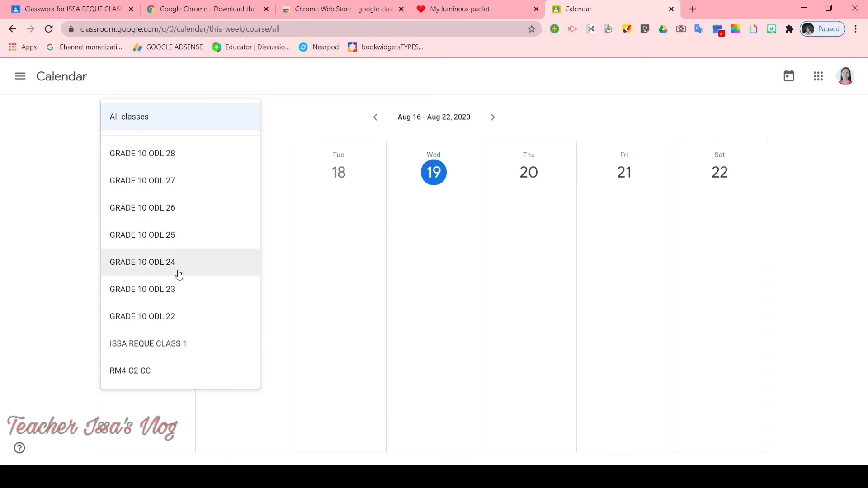
click(173, 345)
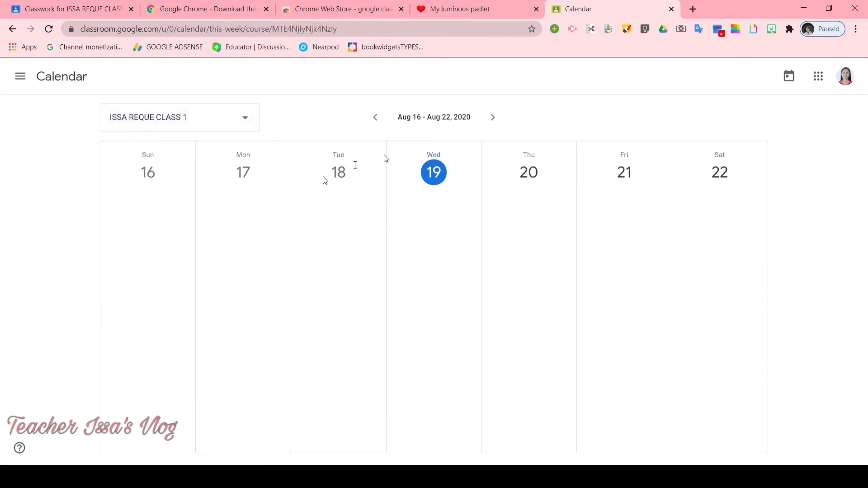
click(492, 119)
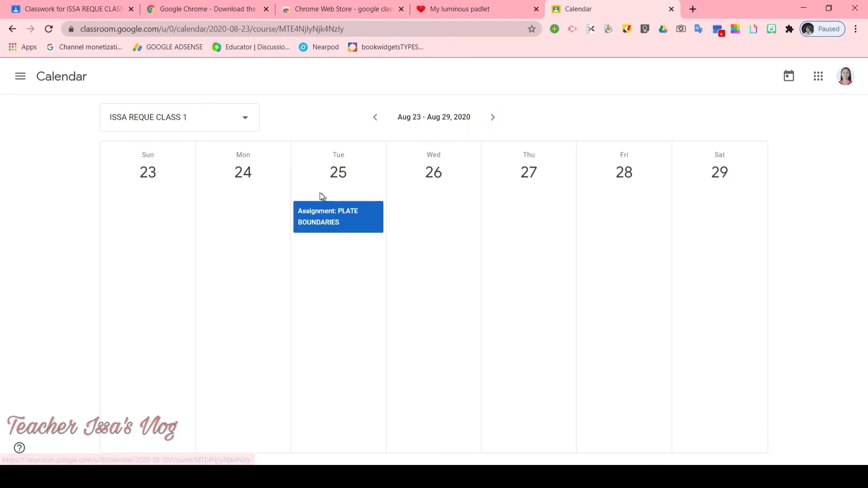
click(494, 119)
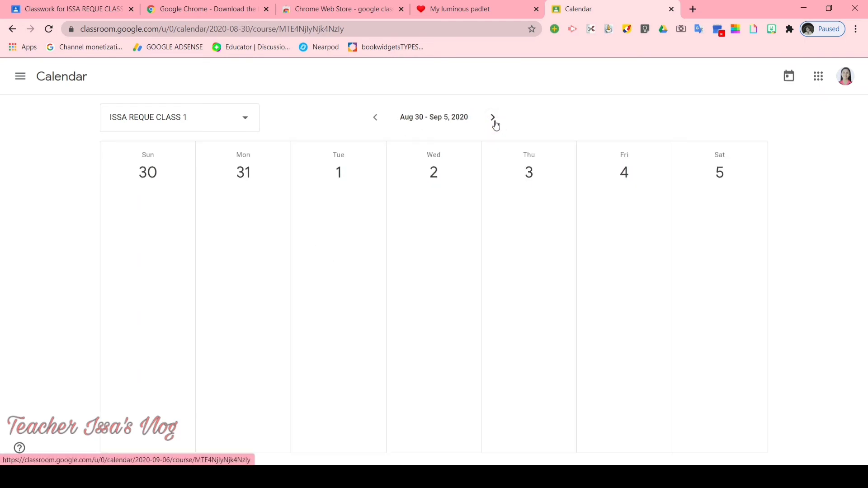
click(375, 120)
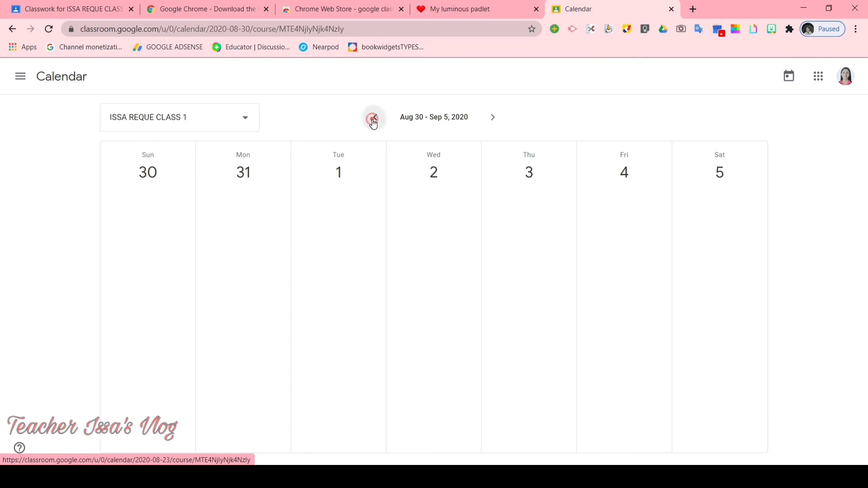
Step: Examine the teaching work to review and the reviewed work, including the class filter and the PLATE BOUNDARIES assignment's options
click(20, 77)
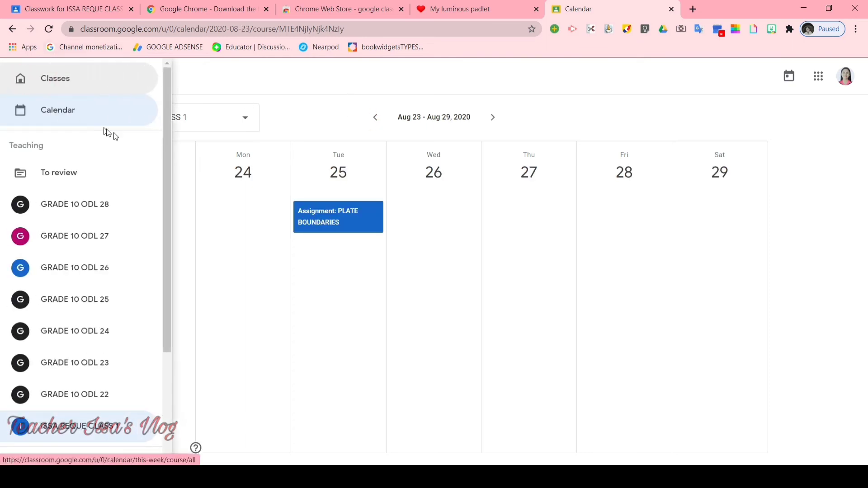
click(101, 181)
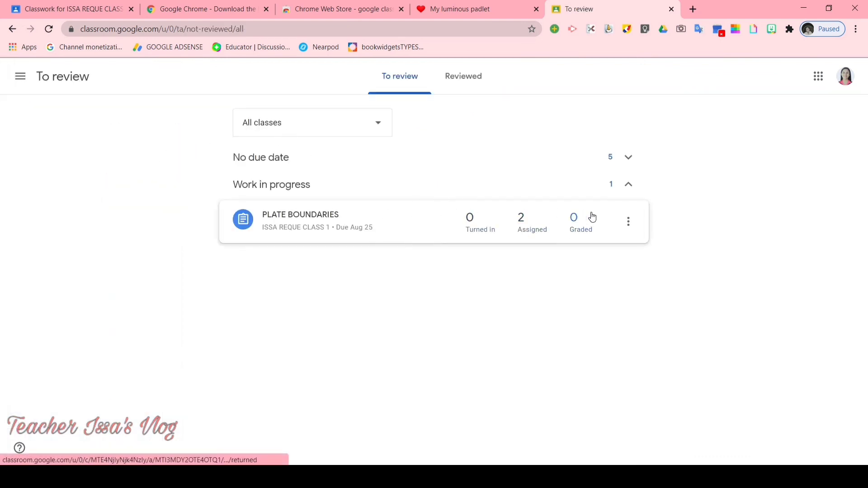
click(355, 128)
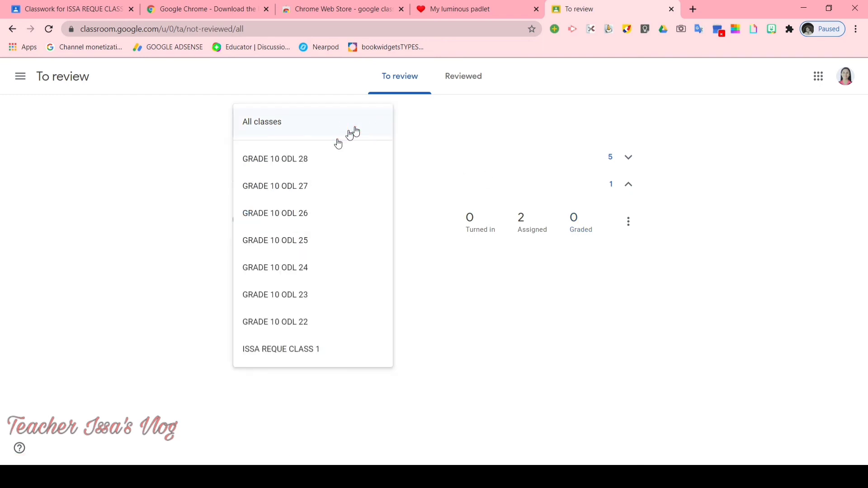
click(459, 78)
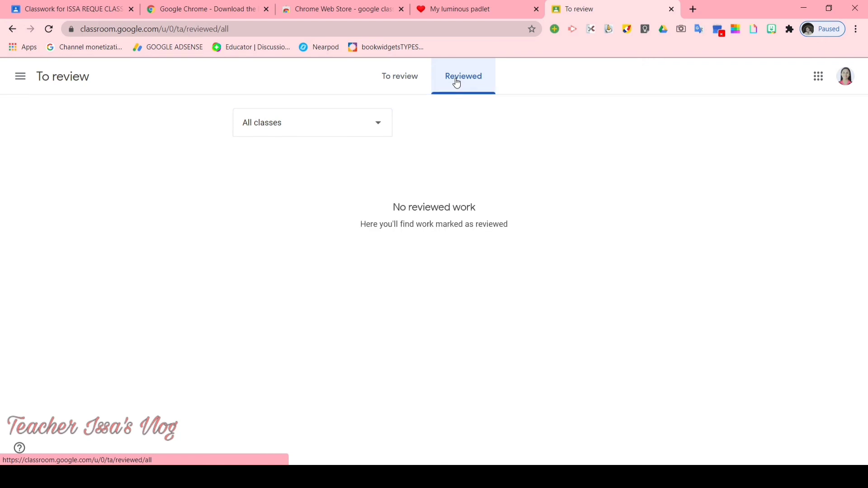
click(347, 122)
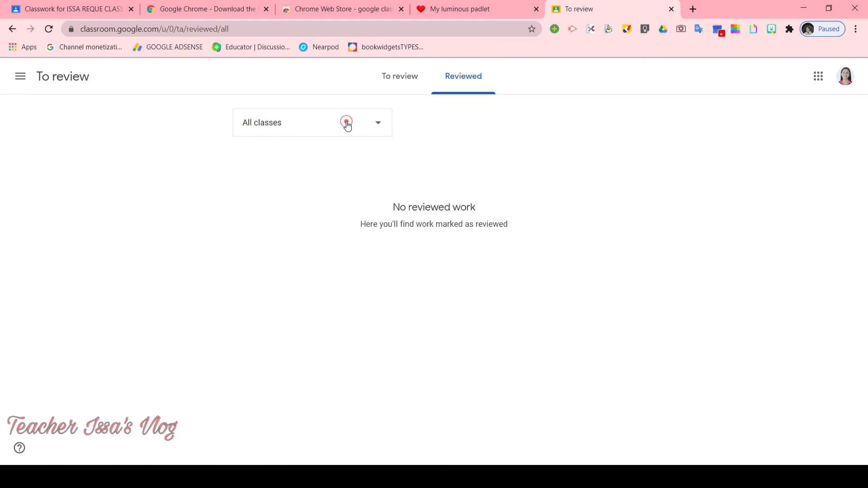
click(401, 78)
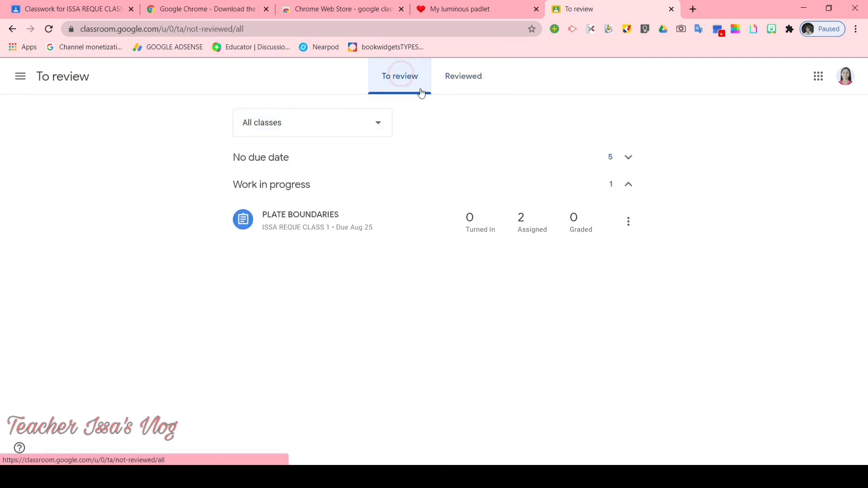
click(628, 222)
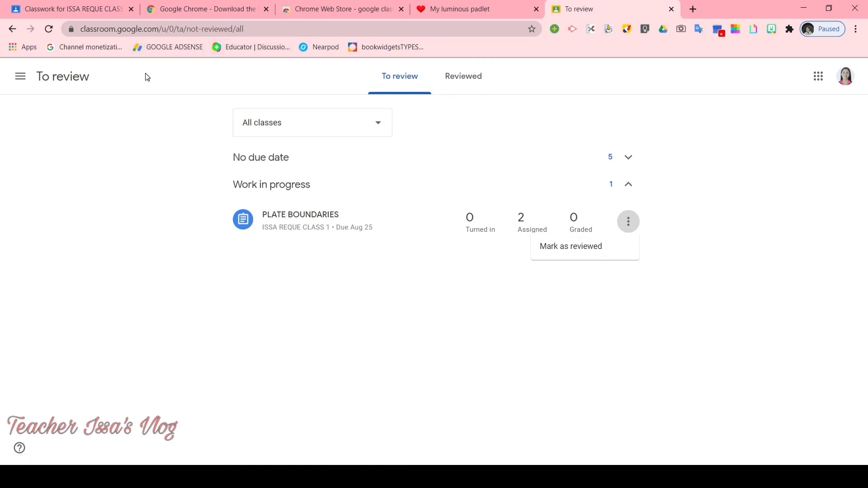
click(29, 81)
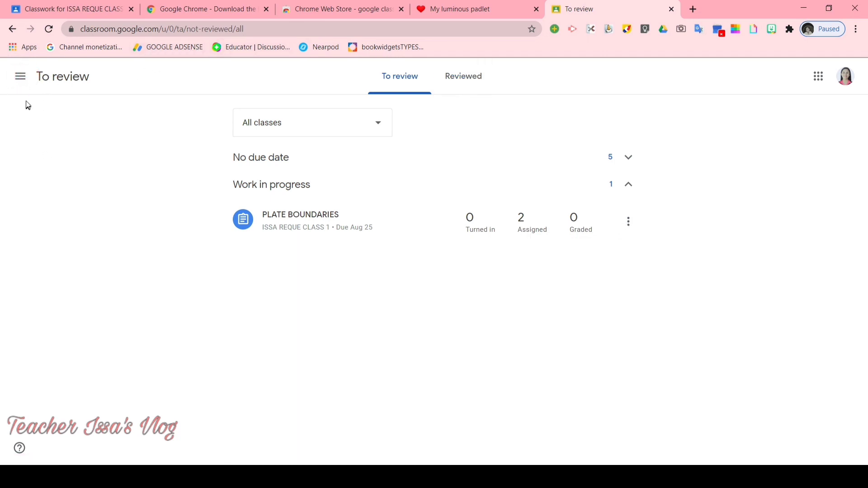
Step: Examine the assigned, missing and done work in the To-do list of the enrolled classes
click(21, 77)
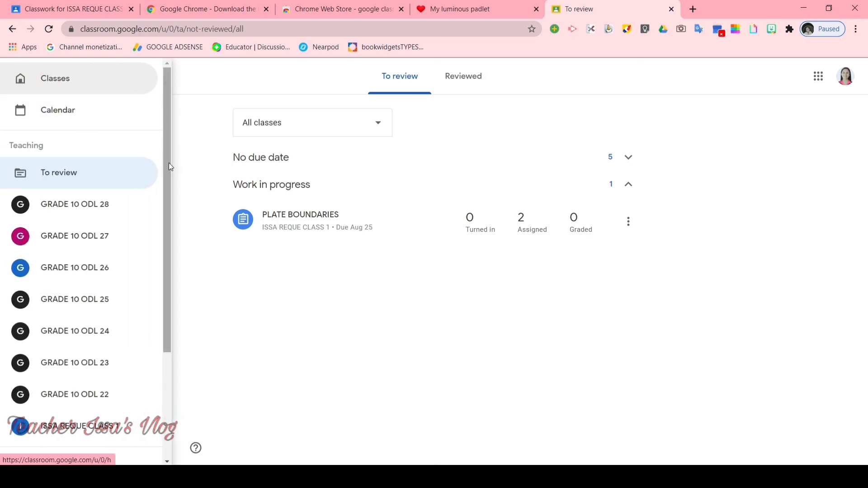
drag(170, 163, 169, 267)
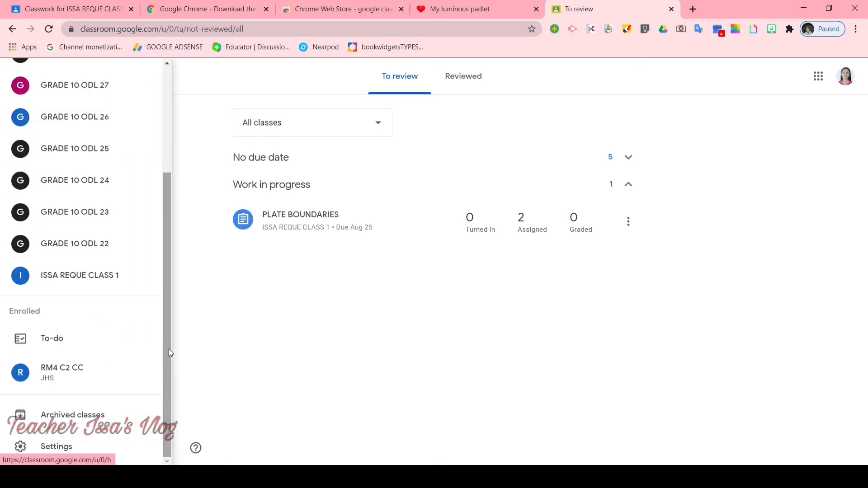
click(80, 354)
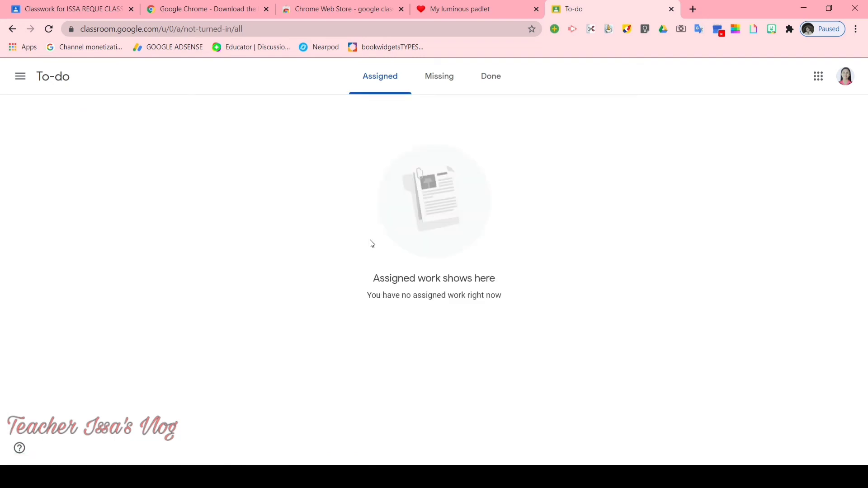
click(443, 80)
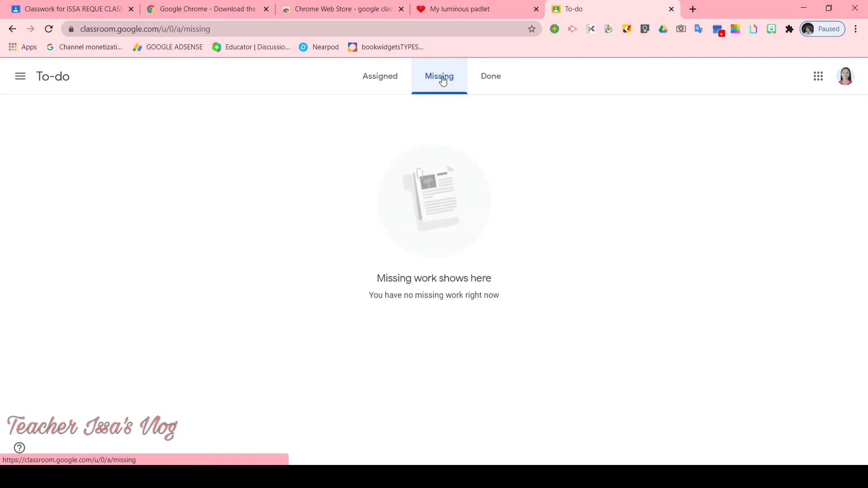
click(489, 76)
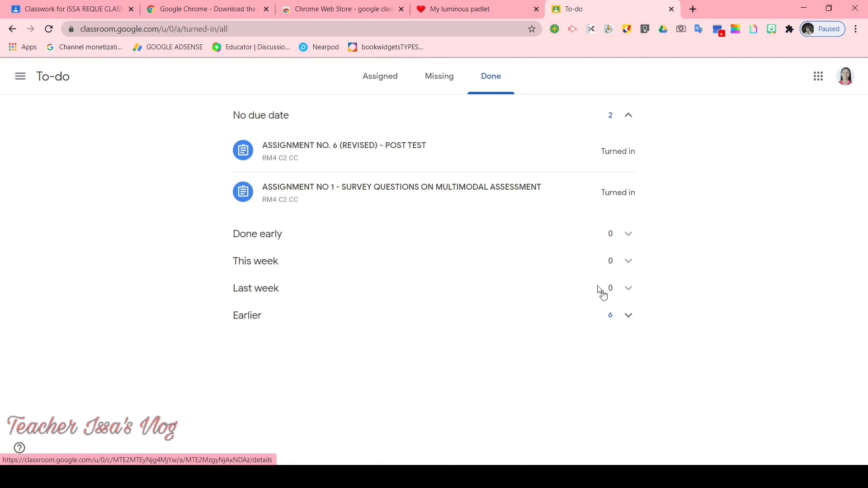
click(619, 120)
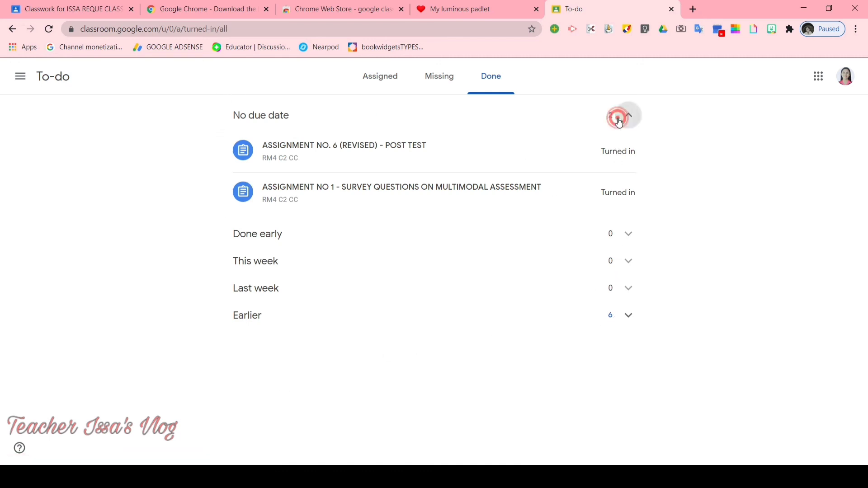
click(620, 120)
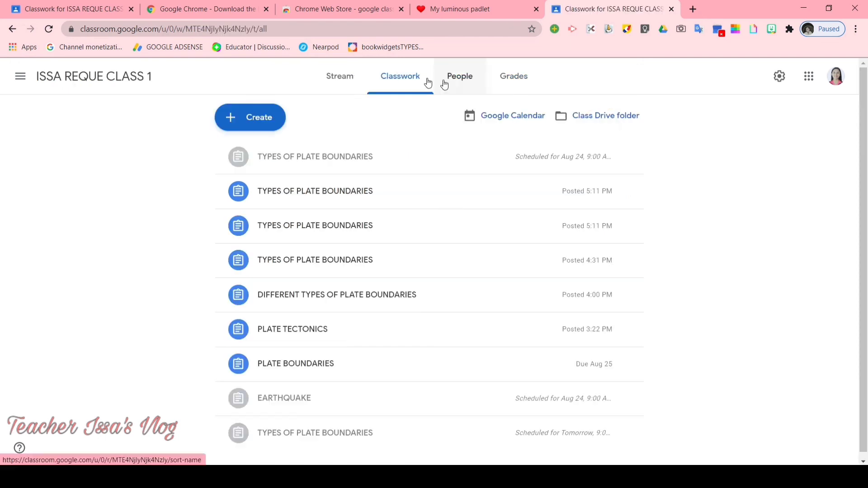
Step: Return to the Class 1 stream and view all of its upcoming work
click(343, 78)
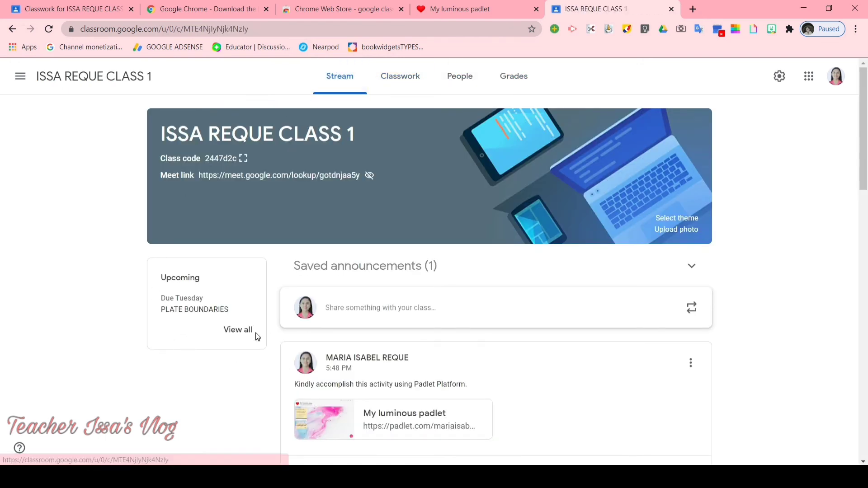
click(248, 330)
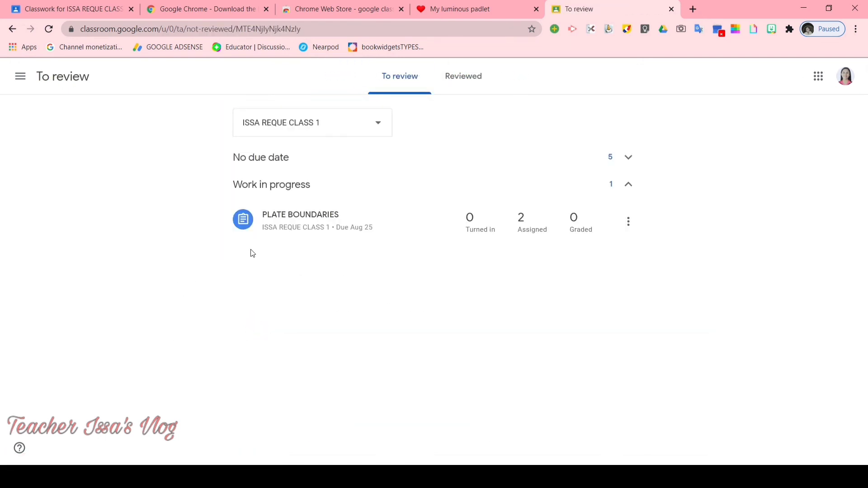